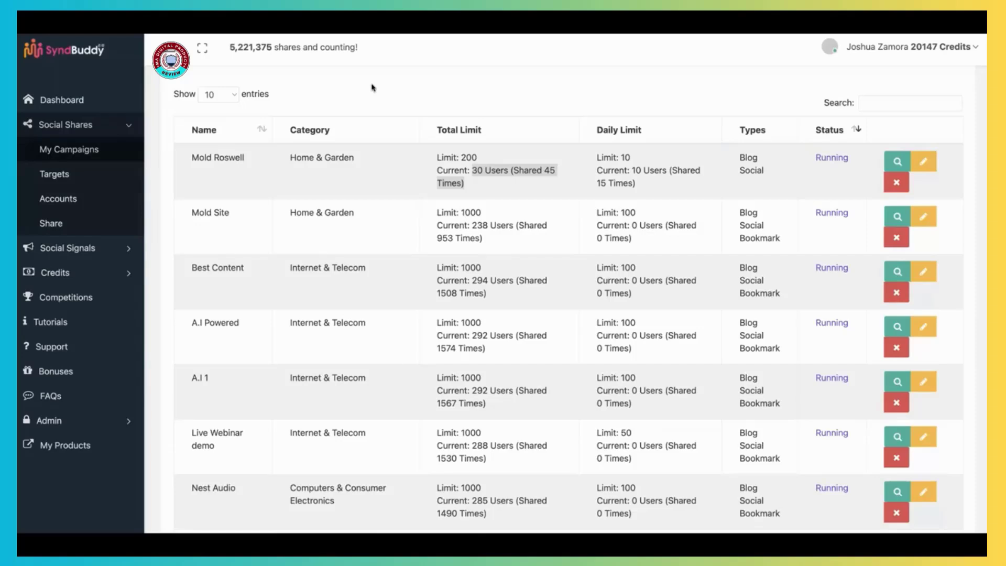
Examine the total-limit user and share counts of the Mold Roswell, Mold Site, Best Content and A.I Powered campaigns.
left_click(372, 86)
left_click(467, 90)
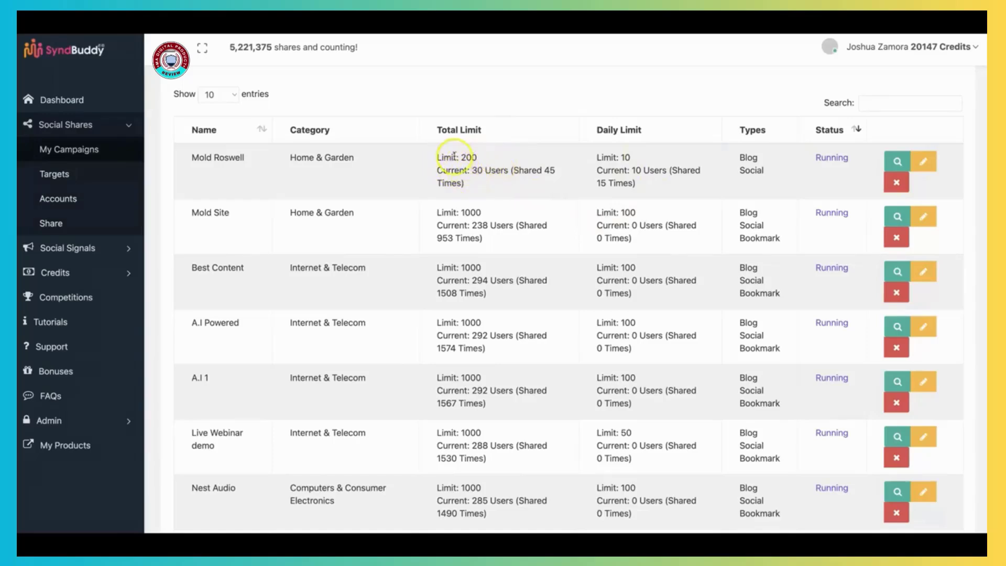
left_click_drag(471, 170, 546, 172)
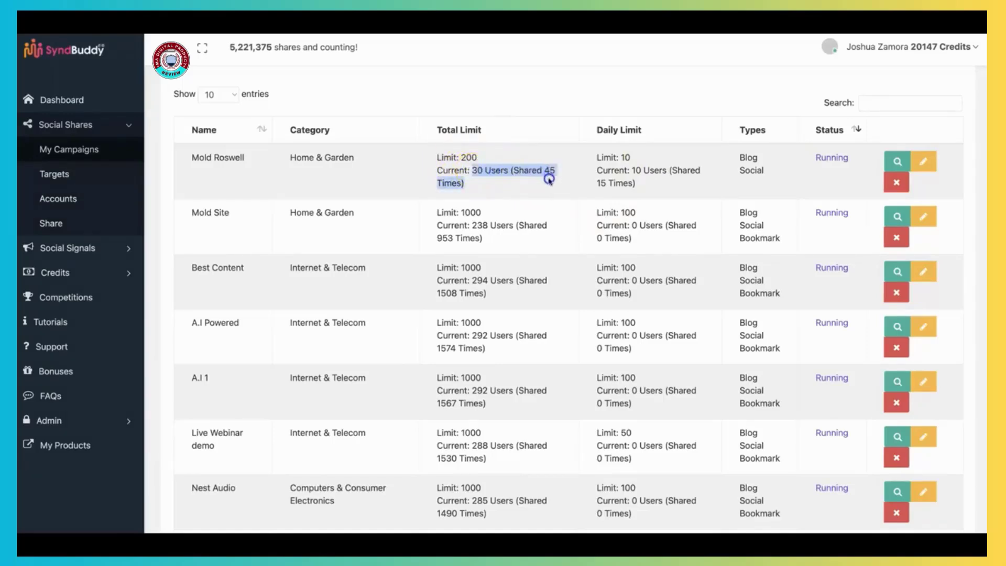
left_click(500, 170)
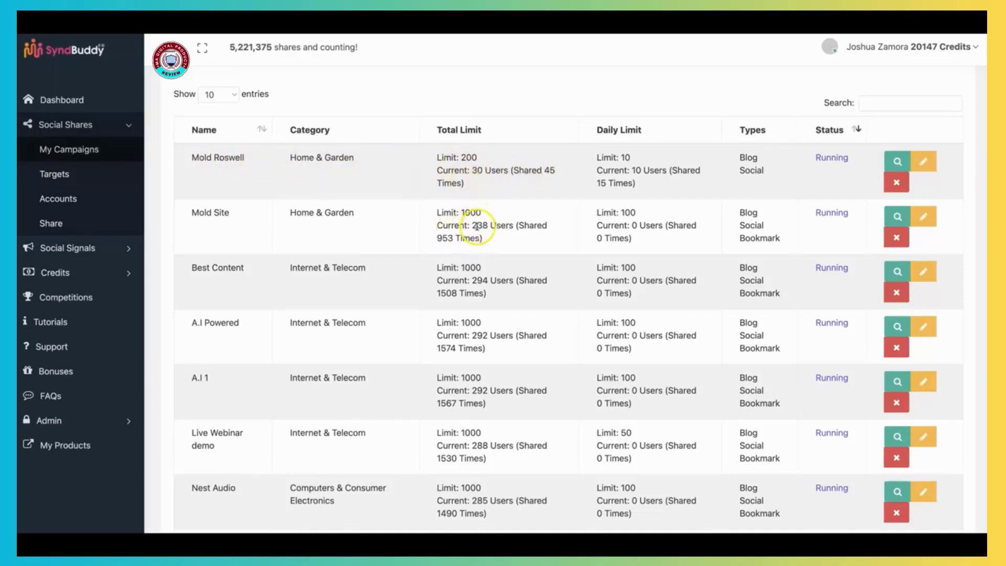
left_click_drag(471, 225, 514, 224)
left_click(512, 224)
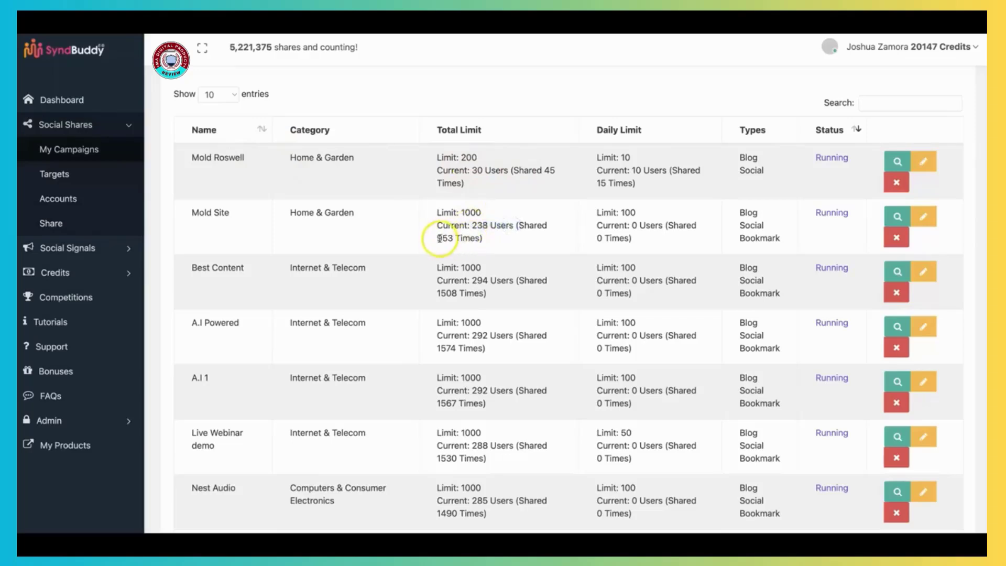
left_click_drag(439, 238, 453, 238)
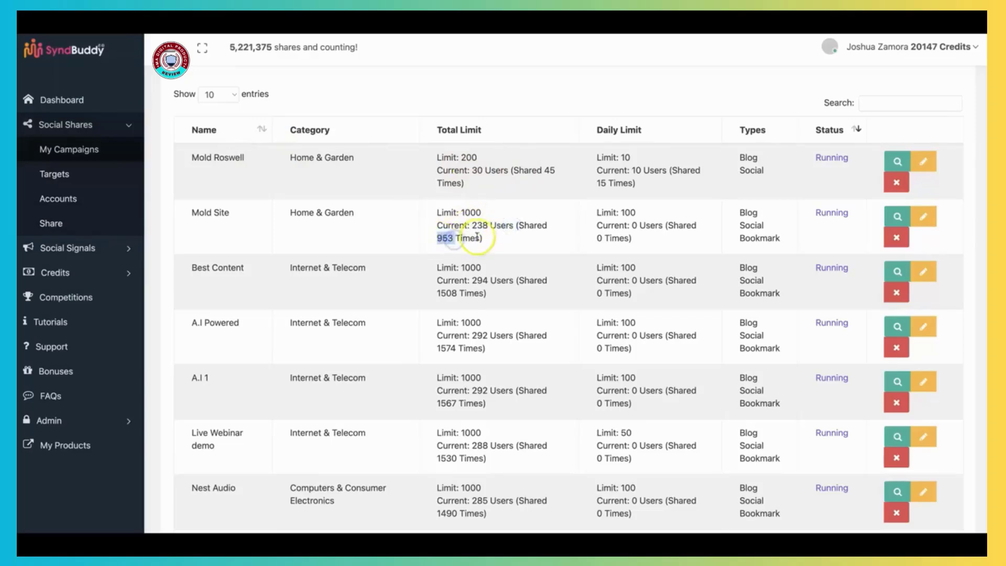
left_click(475, 274)
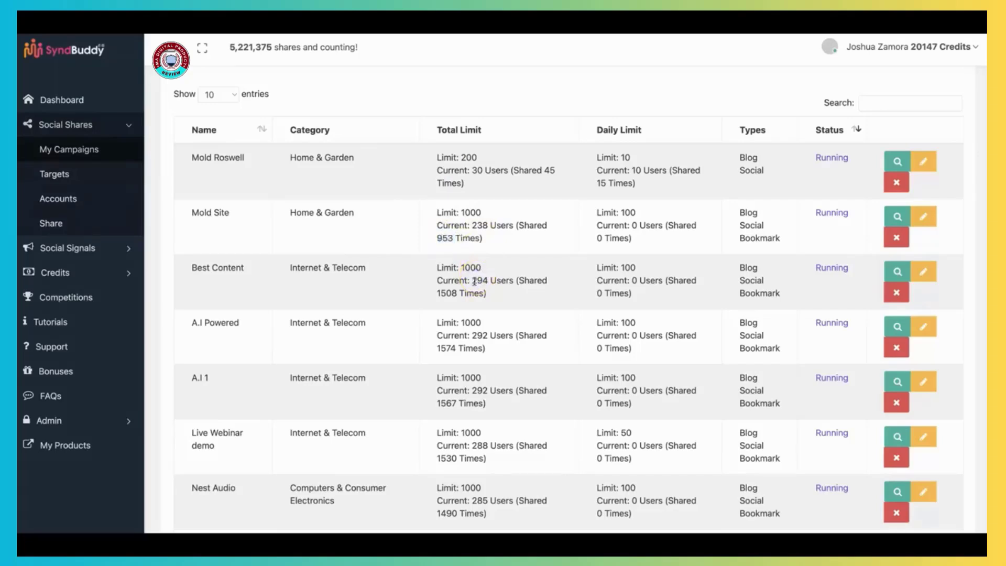
left_click_drag(474, 282, 514, 282)
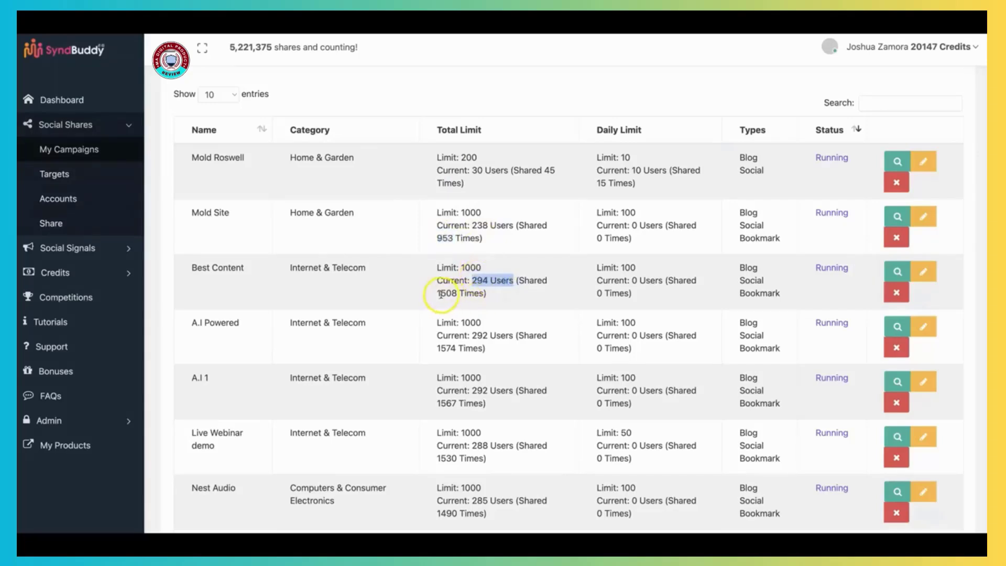
left_click_drag(437, 292, 459, 293)
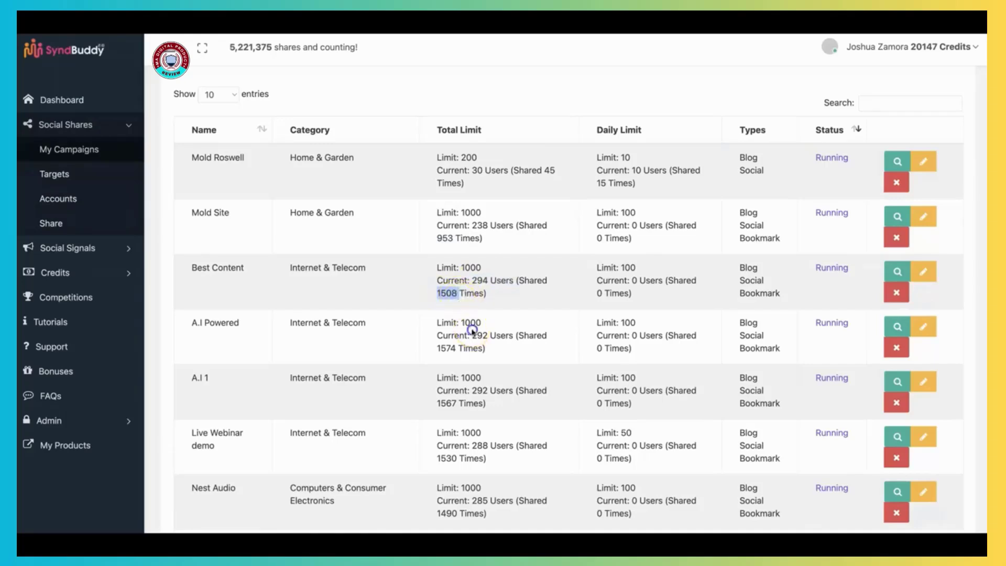
left_click_drag(472, 336, 490, 336)
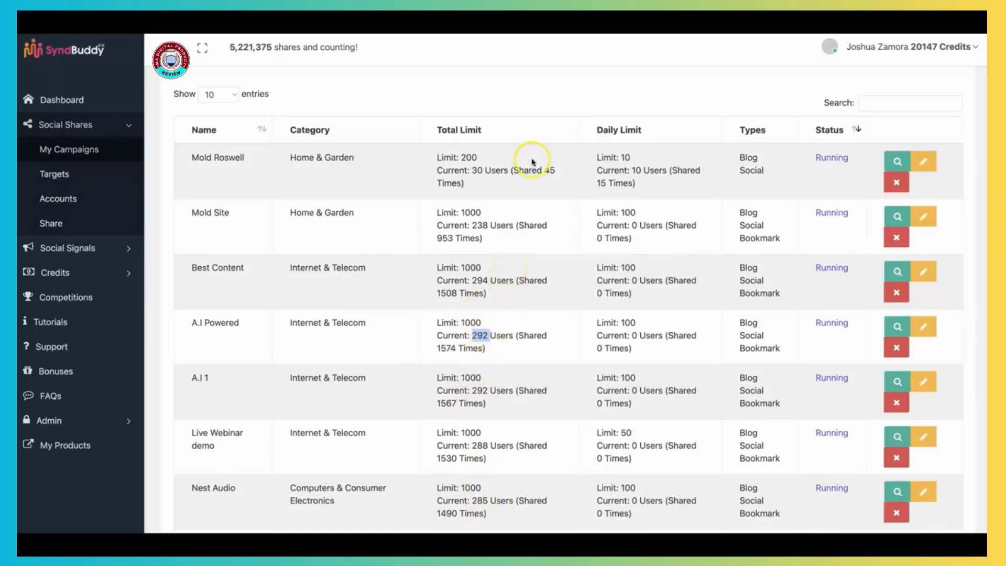
scroll(533, 161, "up", 2)
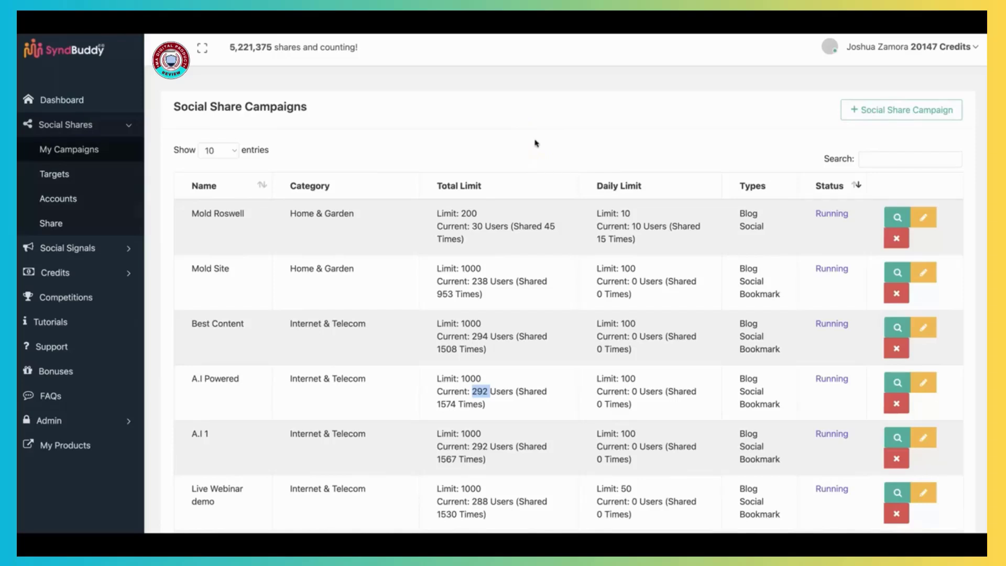
left_click(536, 142)
left_click(566, 121)
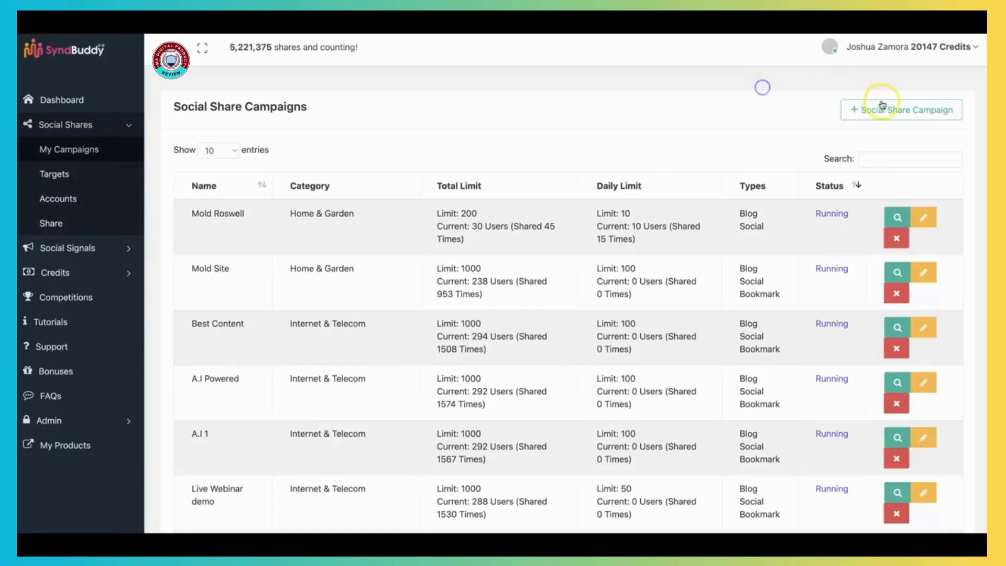
Start a new social share campaign and name it "Demo 1".
left_click(901, 110)
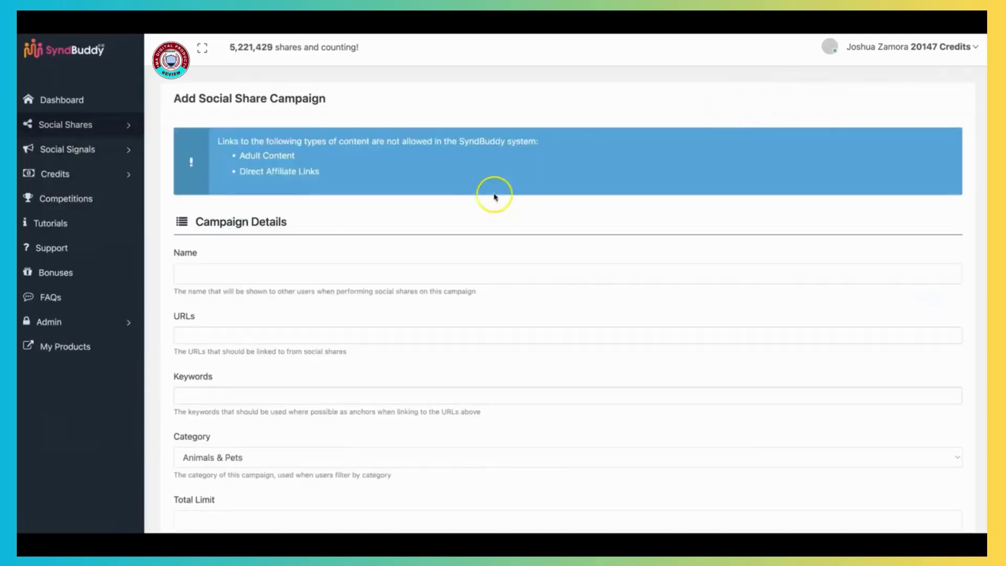
scroll(478, 200, "down", 1)
scroll(479, 200, "down", 3)
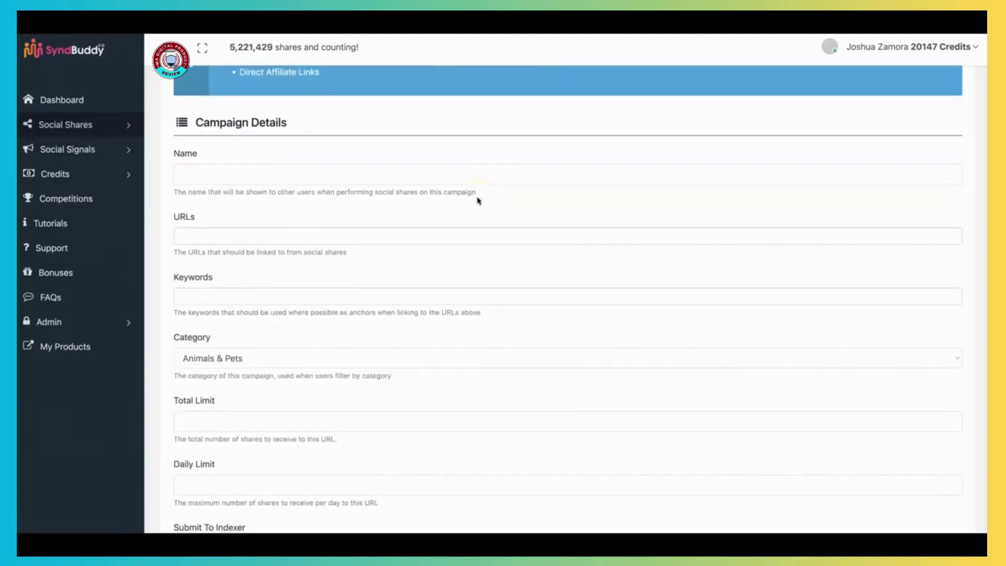
left_click(344, 173)
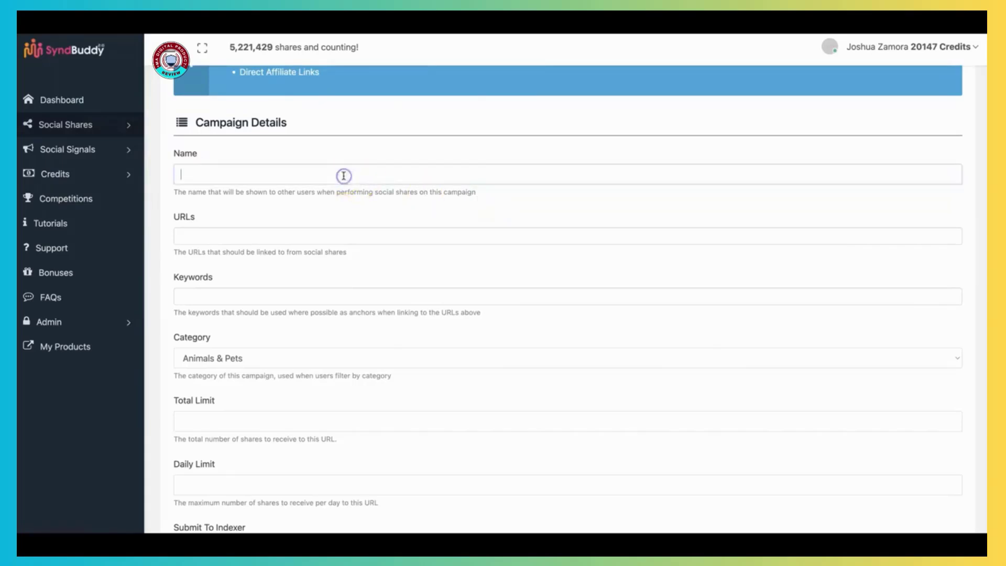
type("Demo")
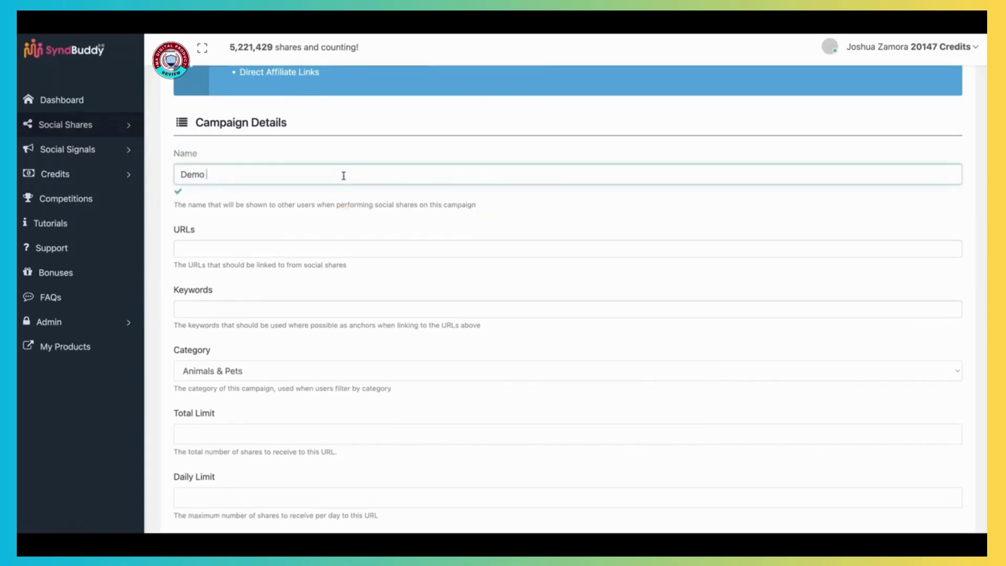
type(" 1")
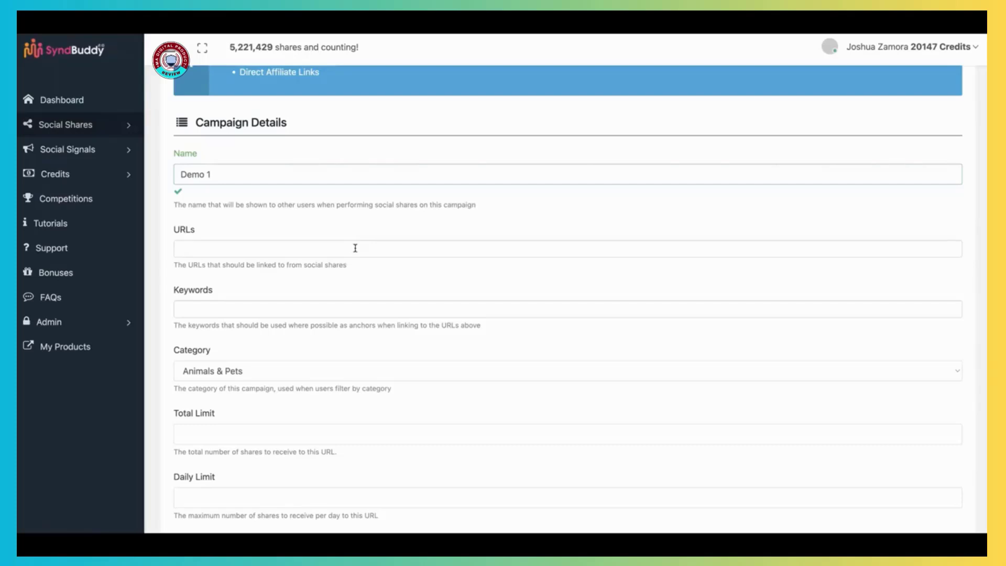
type("https://youtube.c")
key("BackSpace")
key("BackSpace")
key("BackSpace")
key("BackSpace")
type("be.com")
left_click(387, 271)
left_click(272, 288)
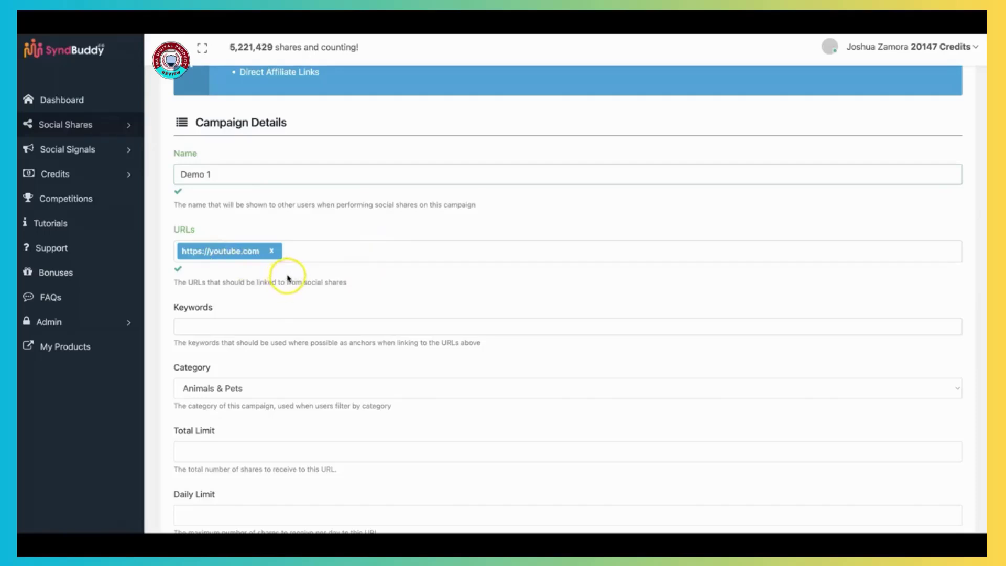
Add the three campaign keywords "keywords 1", "keywrd 2" and "keyword 3" as separate entries.
scroll(288, 278, "down", 1)
scroll(288, 279, "down", 2)
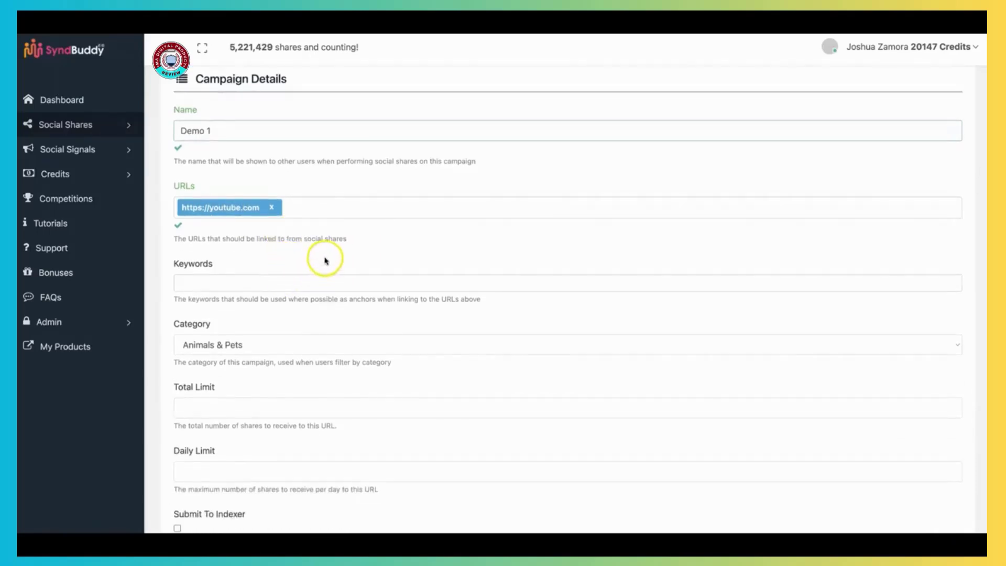
left_click(286, 271)
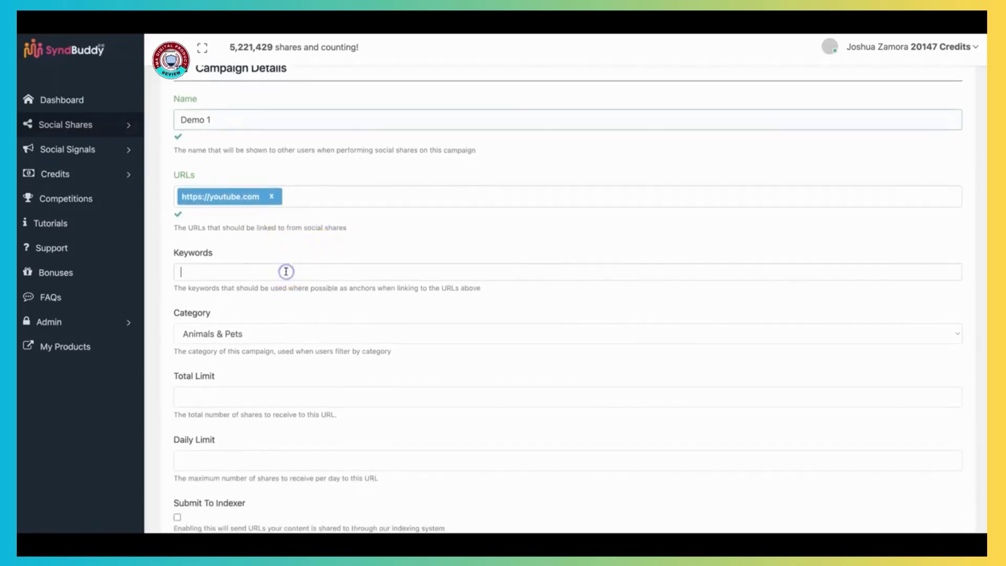
type("keywords 1")
key("Return")
type("kewo")
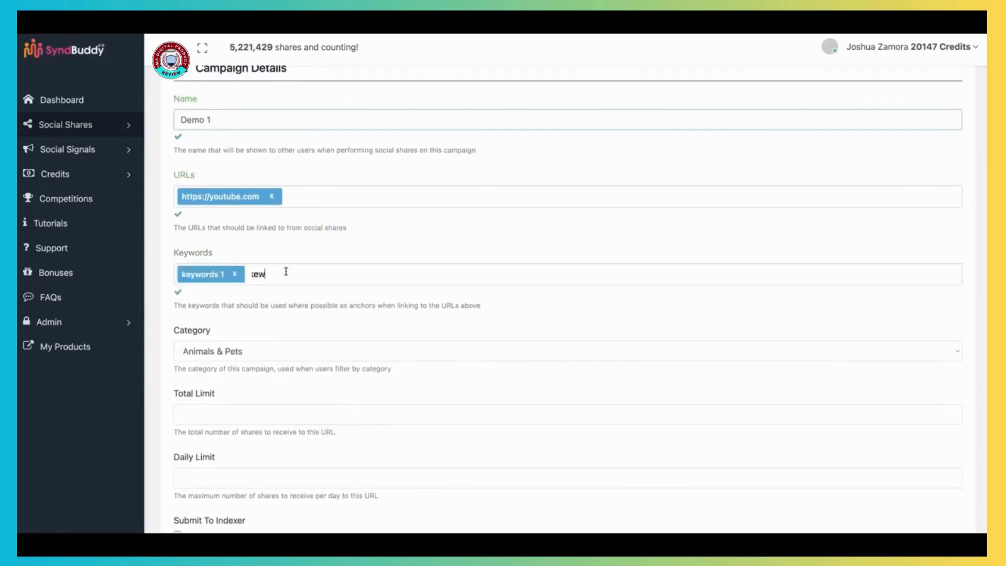
key("BackSpace")
key("BackSpace")
type("ywrd 2")
key("Return")
type("keywo")
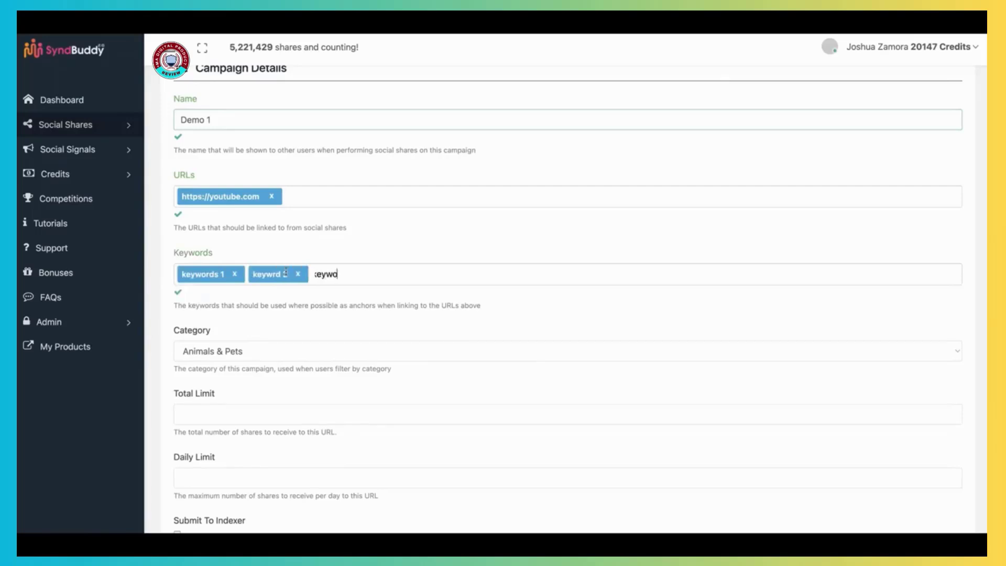
type("rd 3")
key("Return")
left_click(308, 315)
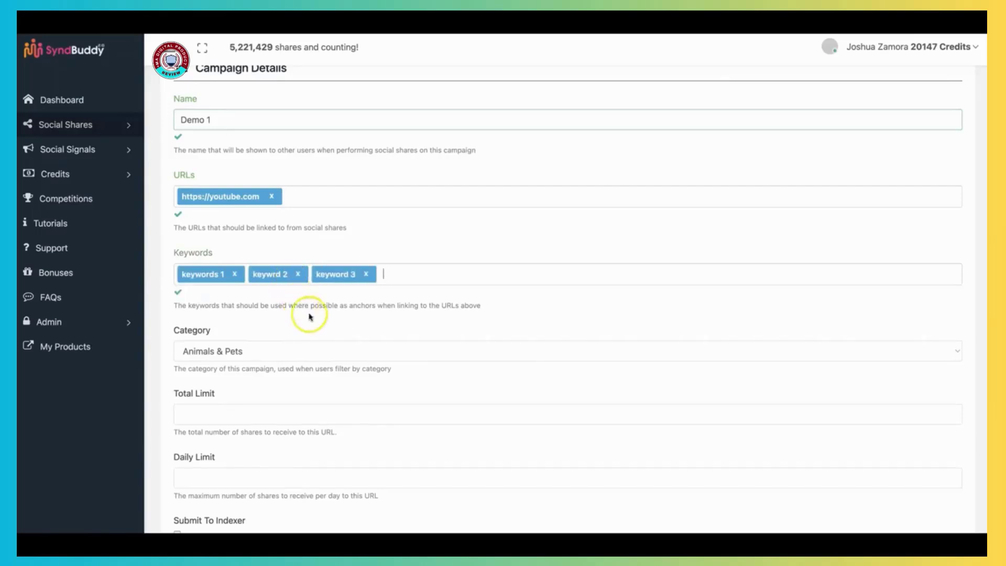
Set the campaign's category to Health.
scroll(346, 293, "down", 1)
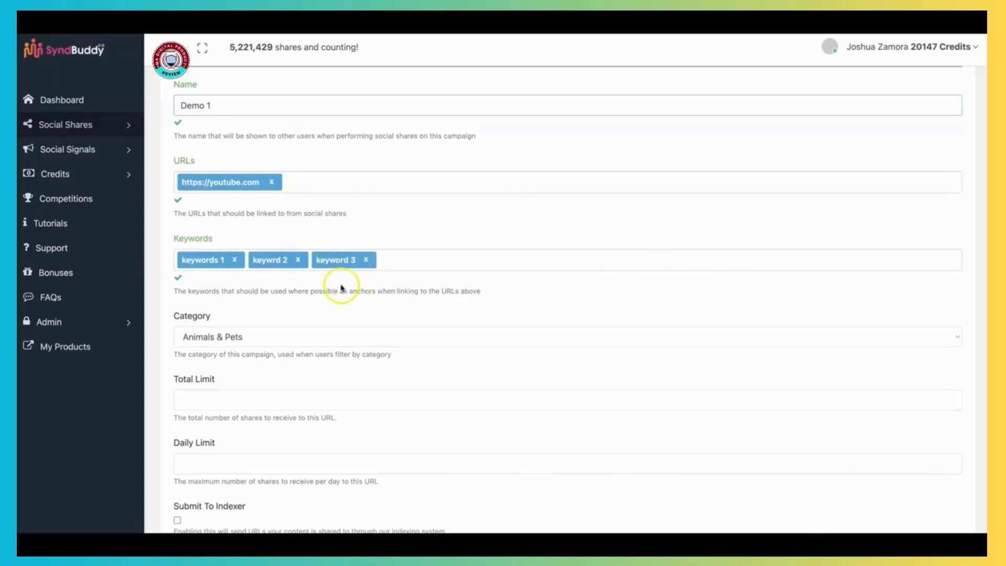
scroll(341, 288, "down", 2)
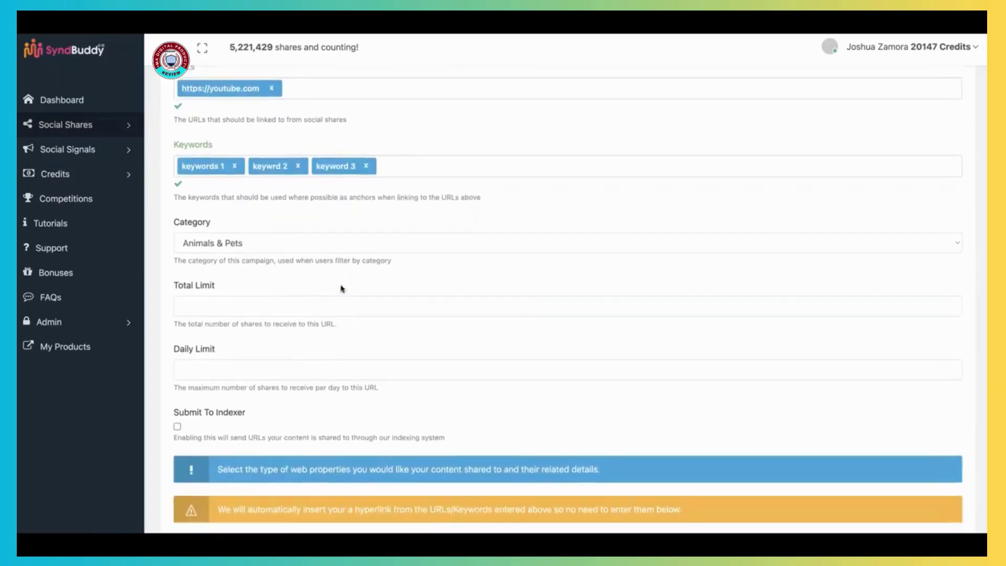
scroll(341, 283, "up", 1)
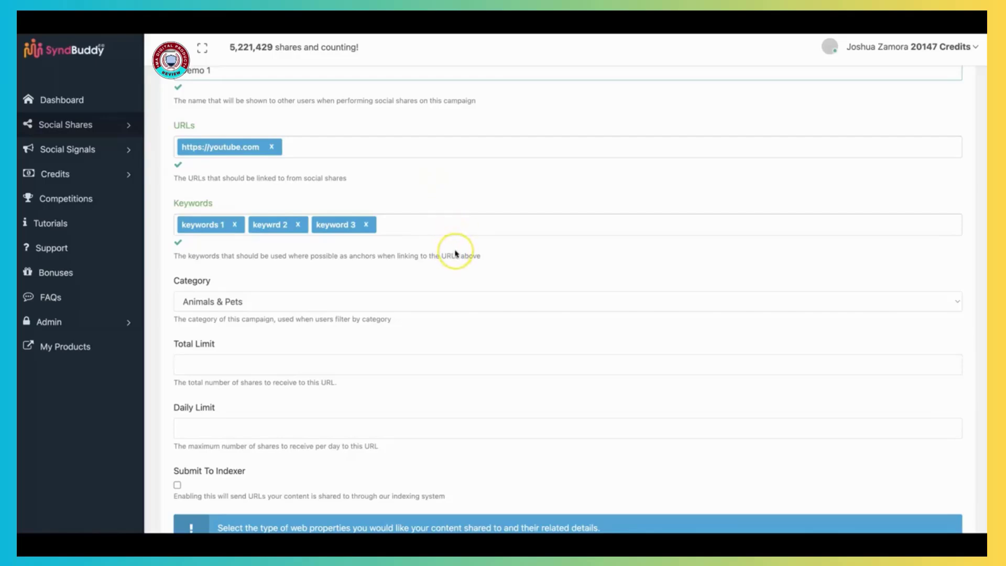
scroll(454, 255, "down", 1)
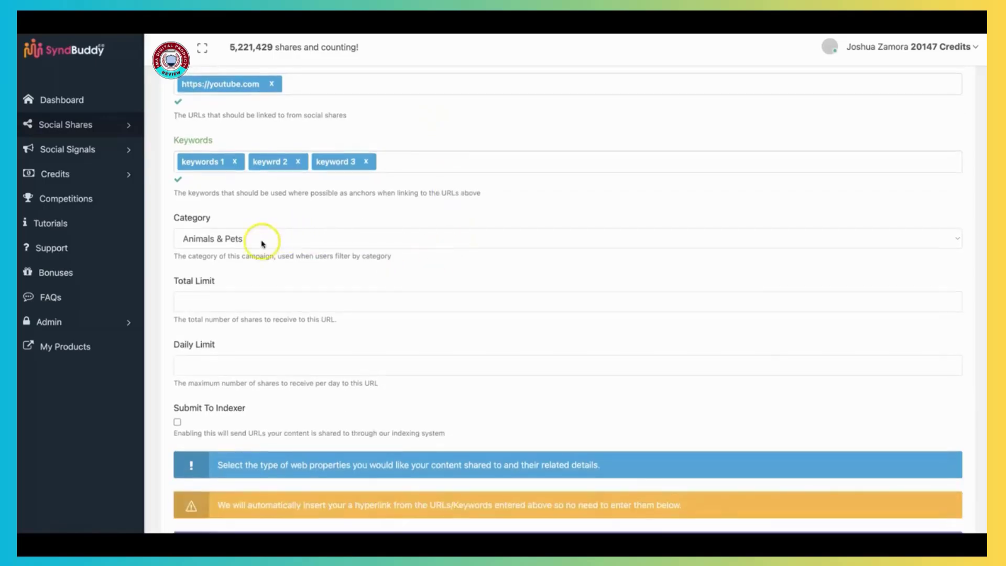
left_click(241, 240)
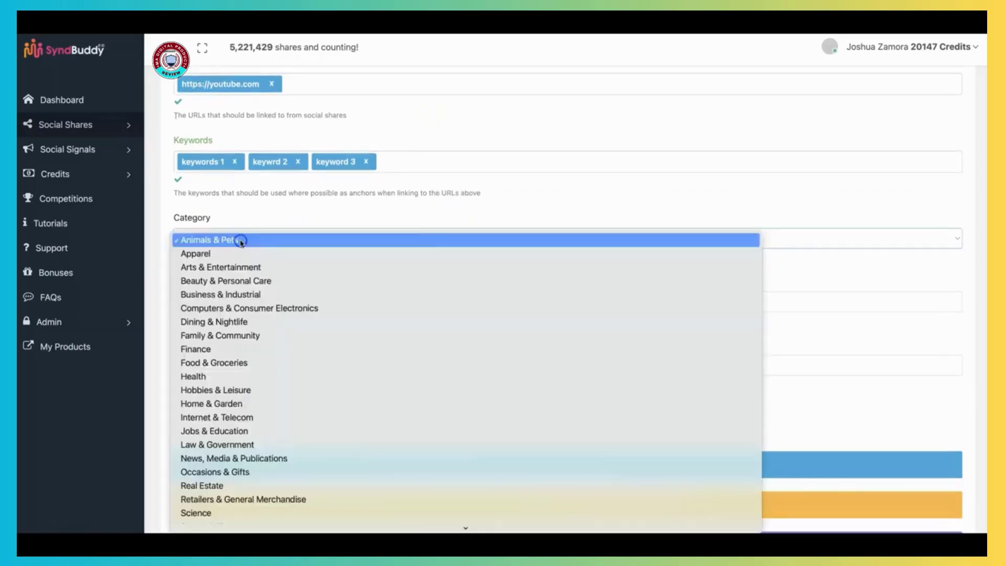
left_click(241, 375)
Set the campaign's total limit to 100 shares.
scroll(361, 326, "down", 1)
left_click(252, 255)
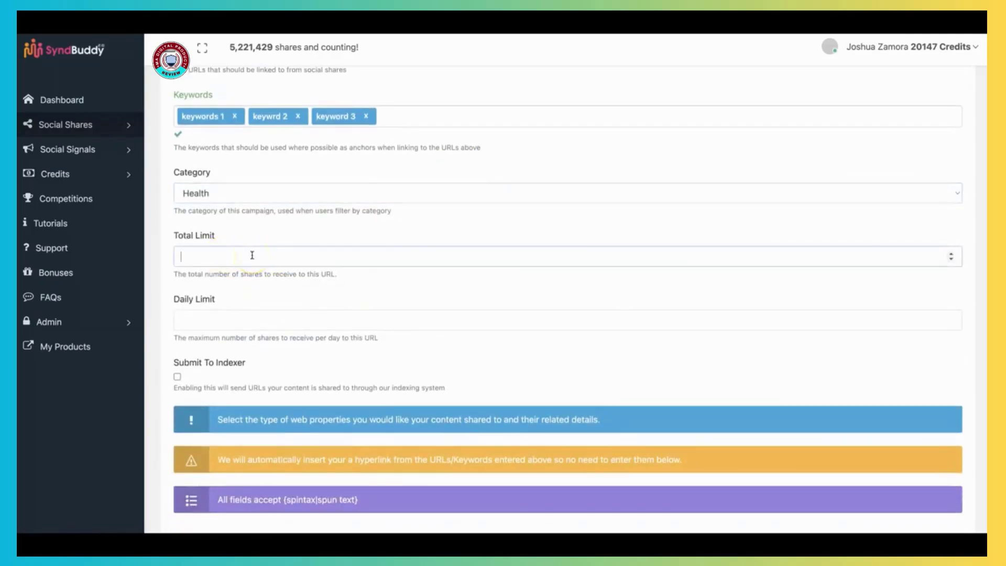
type("100")
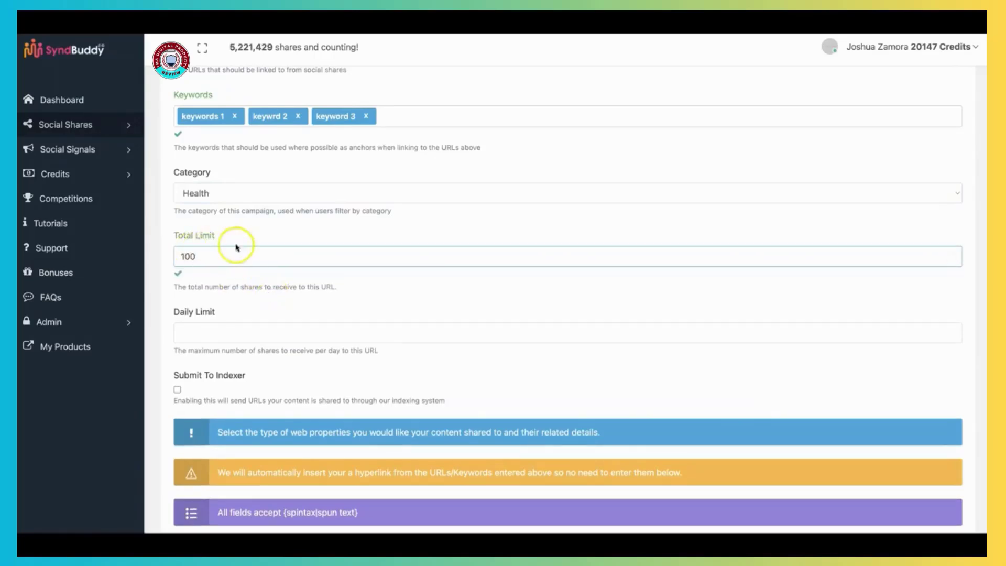
left_click(280, 292)
scroll(282, 285, "down", 1)
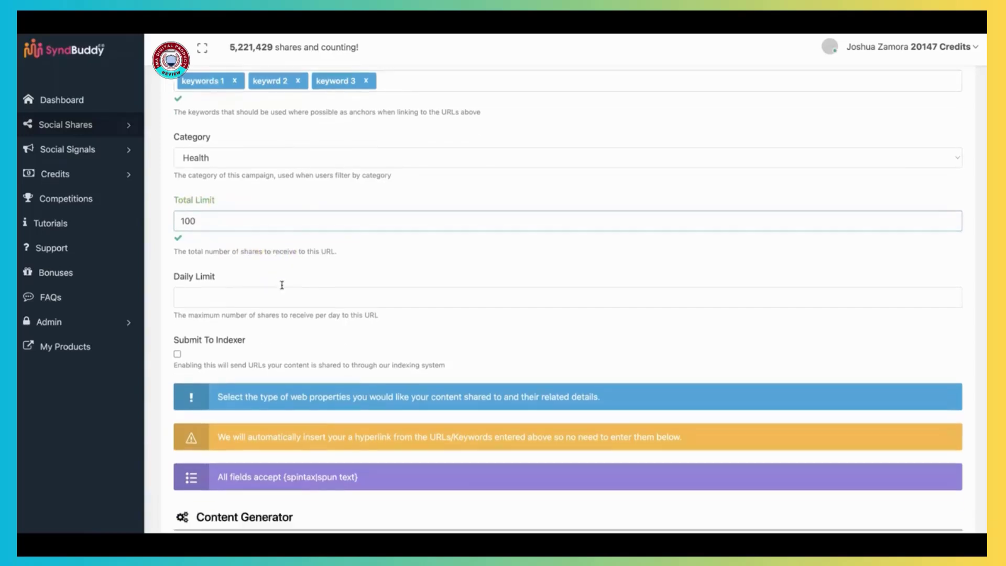
scroll(282, 285, "down", 1)
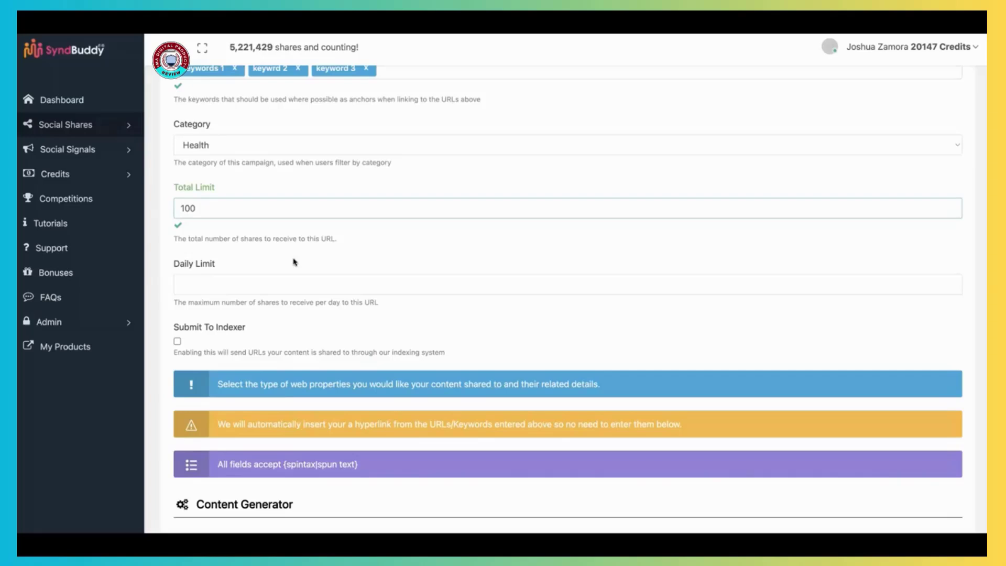
Set the campaign's daily limit to 10 shares.
left_click(295, 261)
scroll(293, 262, "down", 1)
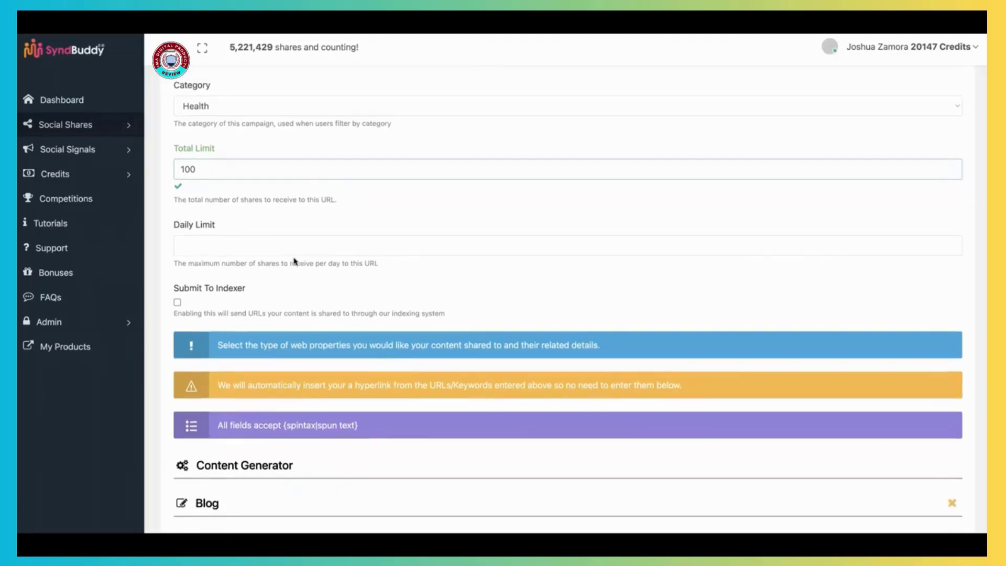
left_click(281, 248)
left_click(282, 243)
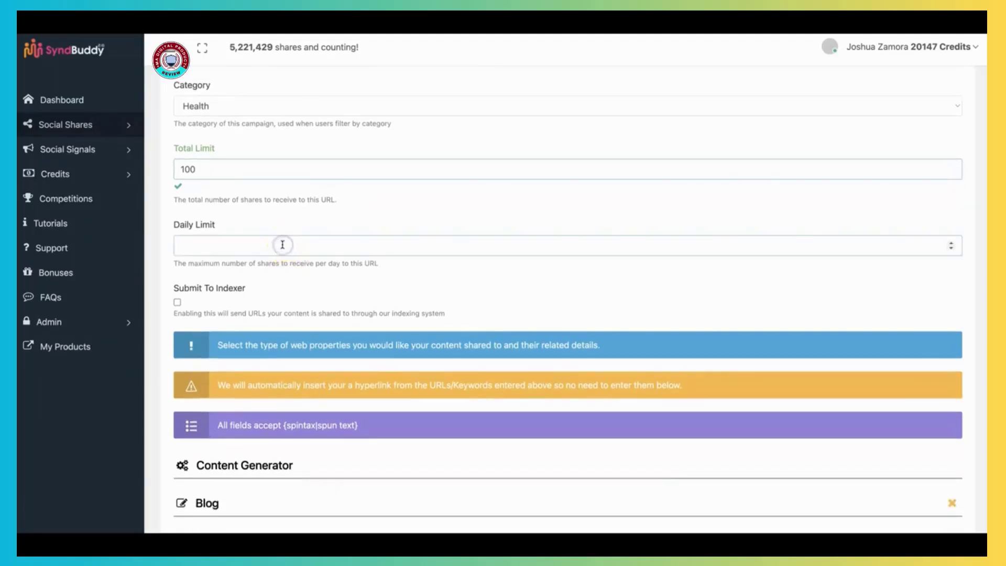
type("10")
left_click(229, 235)
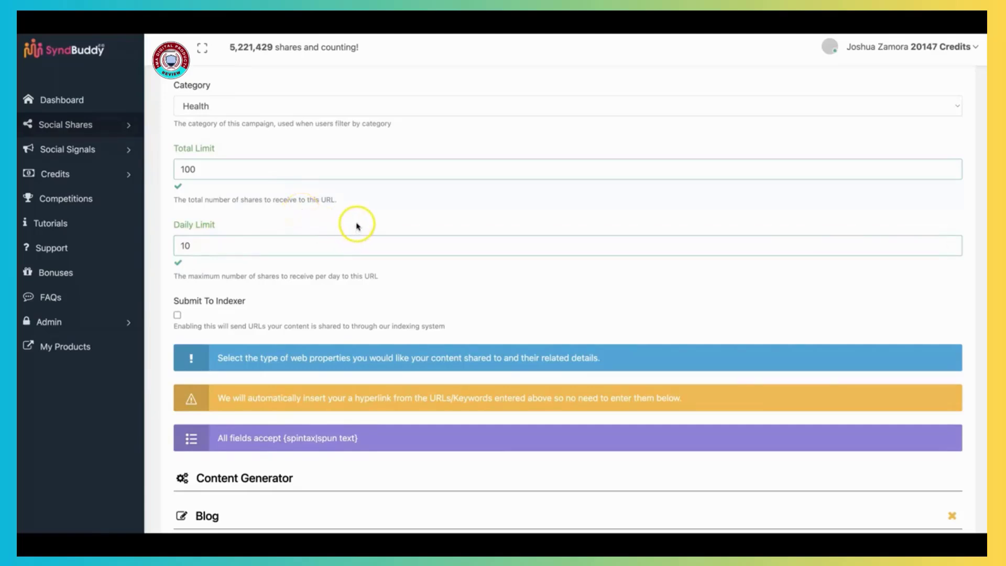
scroll(358, 226, "down", 3)
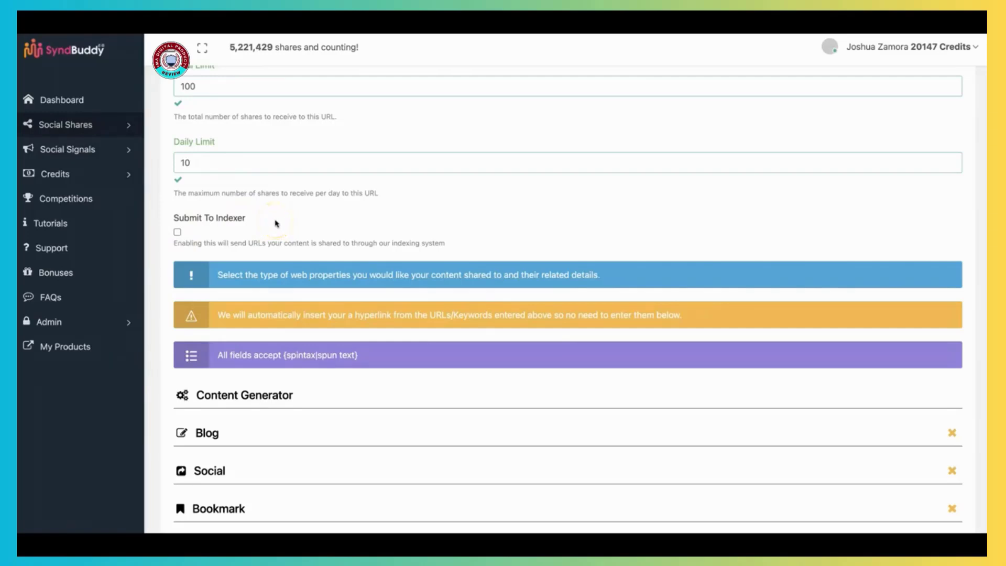
Enable Submit To Indexer for the campaign.
left_click(178, 232)
scroll(254, 207, "down", 1)
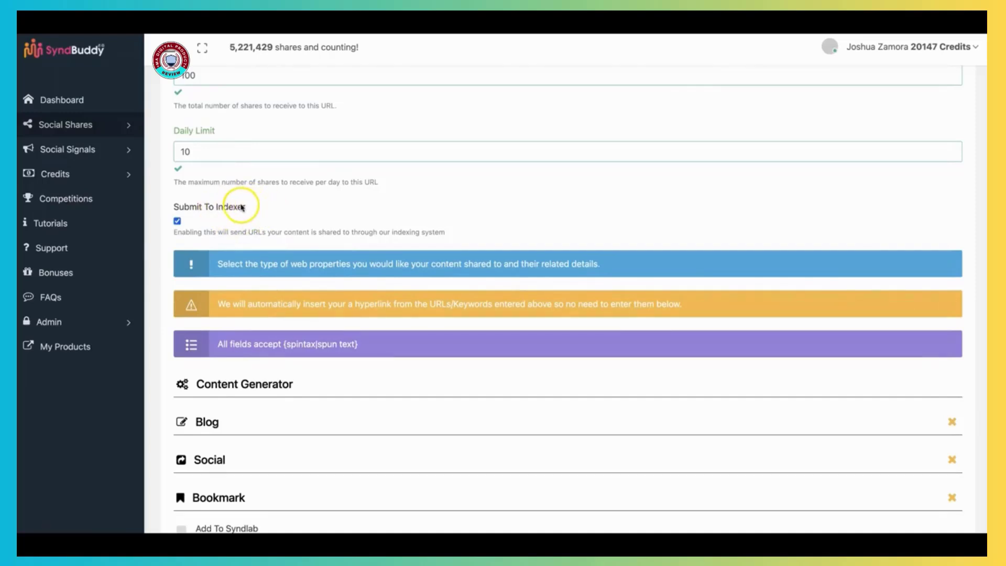
scroll(251, 210, "down", 1)
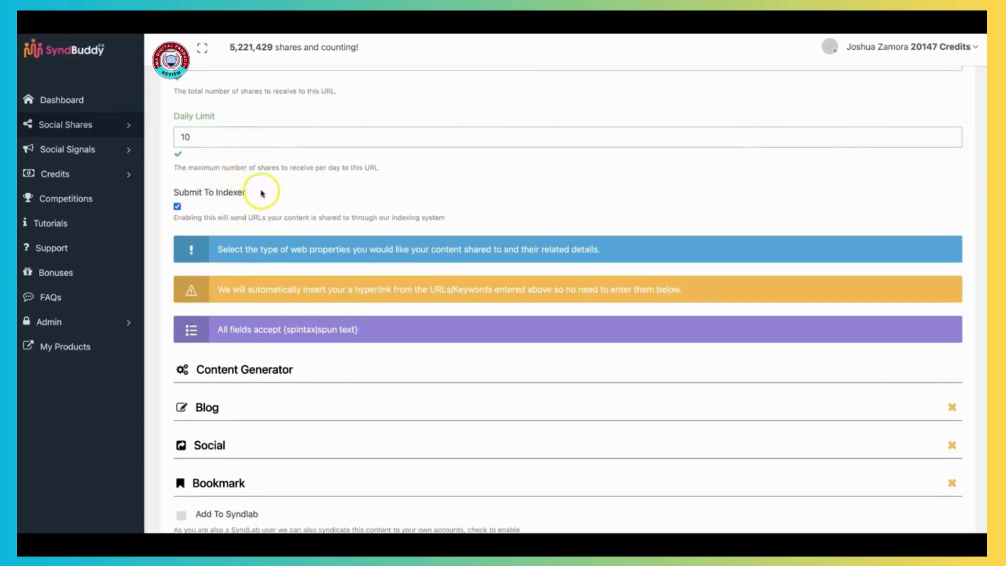
scroll(262, 204, "down", 3)
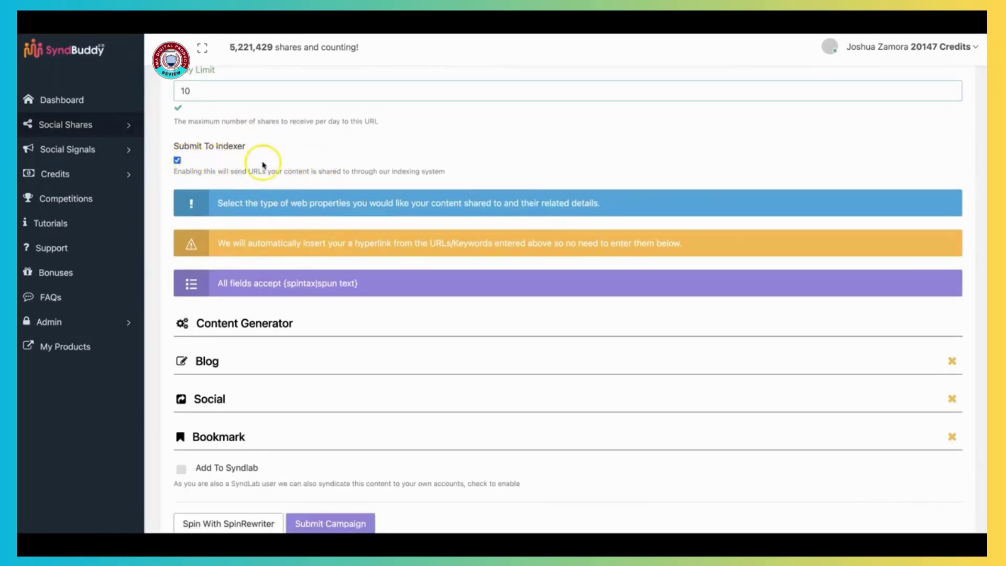
Generate the campaign's content with the Content Generator using the subject "Black mold removal".
scroll(388, 156, "down", 3)
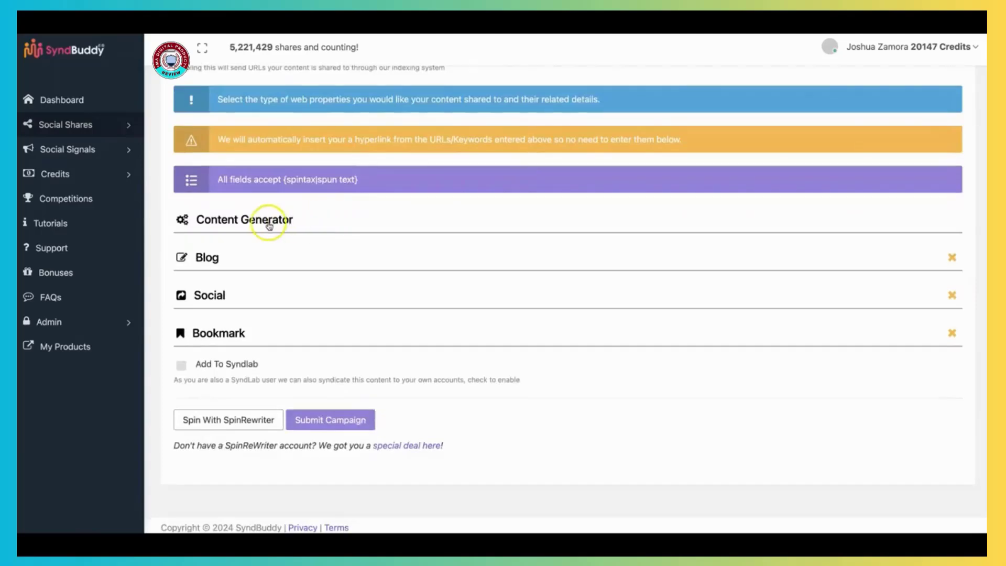
left_click(259, 220)
scroll(355, 215, "down", 1)
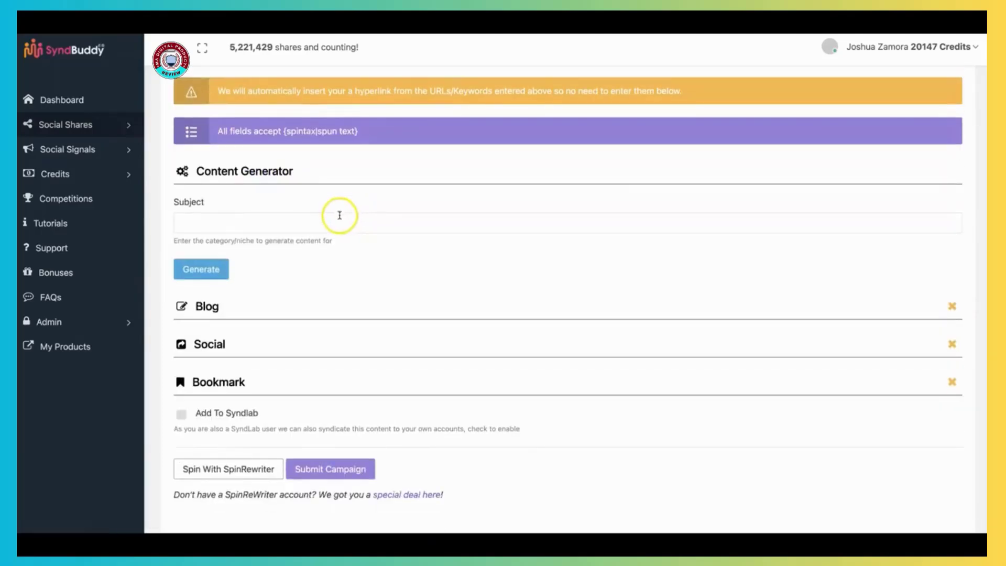
left_click(337, 218)
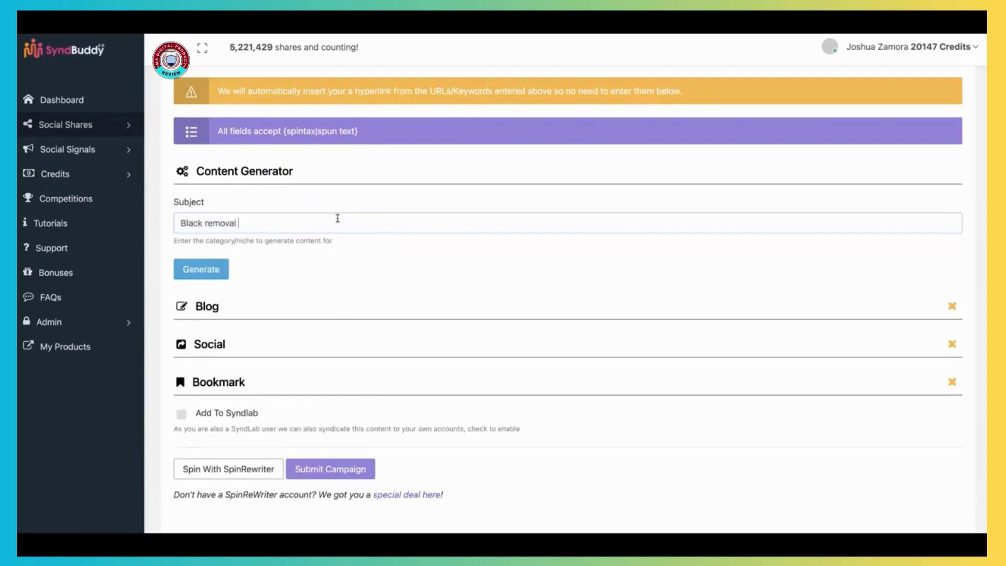
left_click(205, 224)
left_click(223, 271)
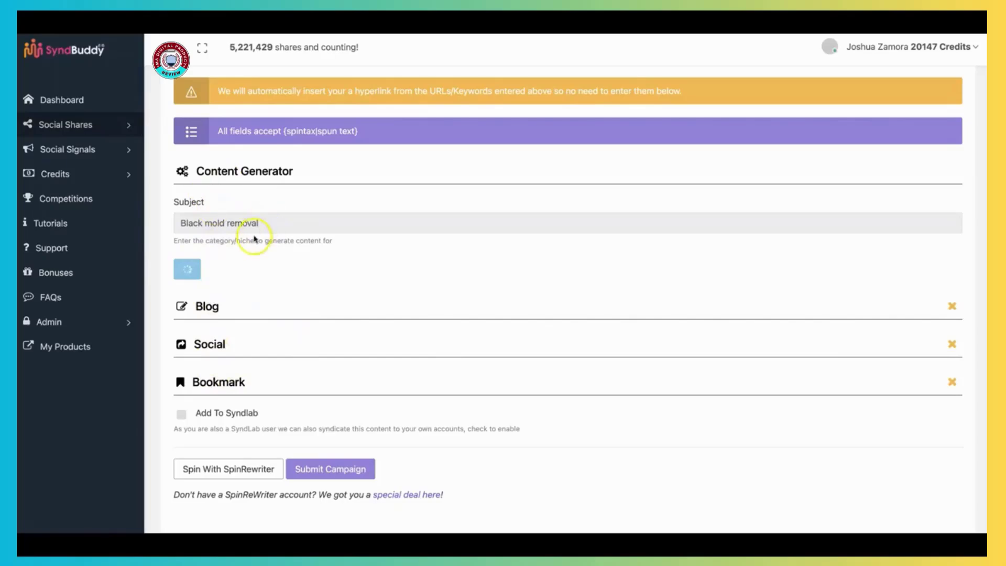
Review the generated blog, social and bookmark content, including titles, body text and tags.
scroll(307, 238, "down", 10)
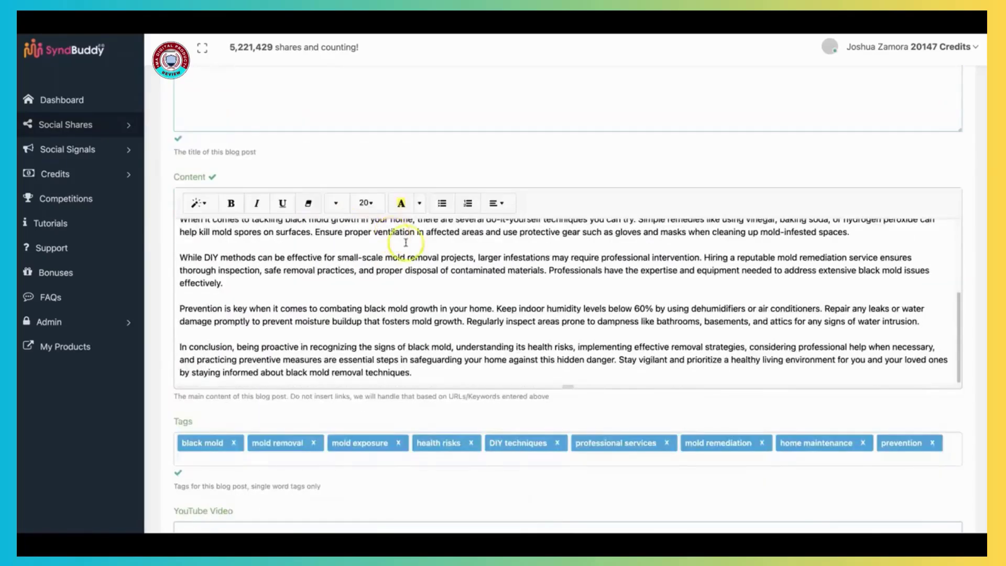
scroll(471, 356, "down", 15)
scroll(497, 357, "up", 5)
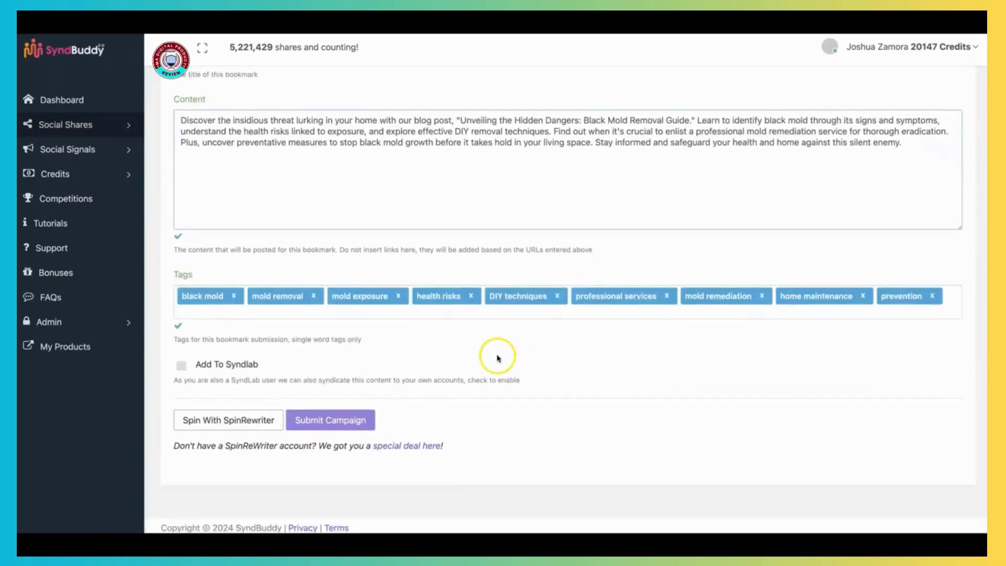
scroll(498, 355, "up", 8)
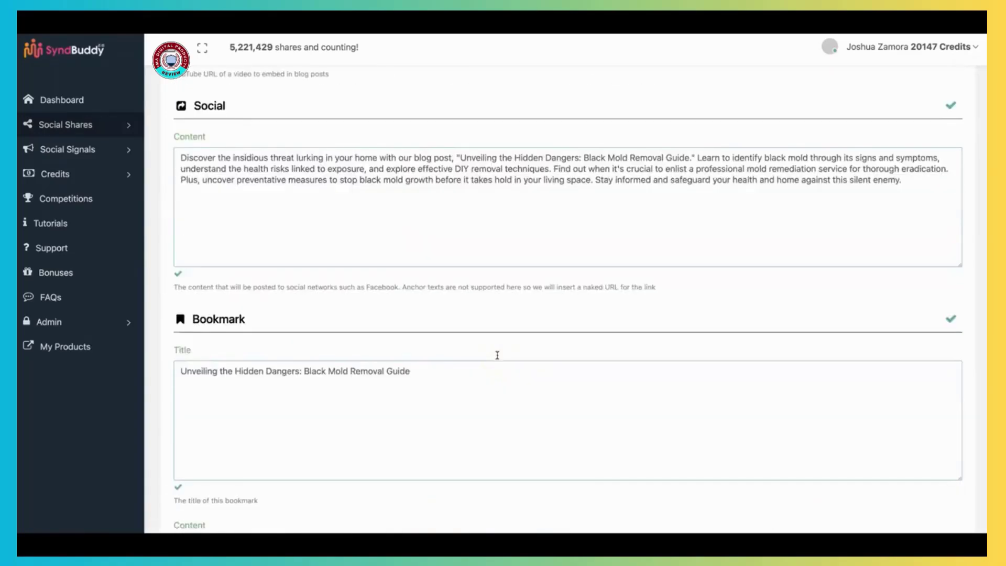
scroll(498, 355, "up", 5)
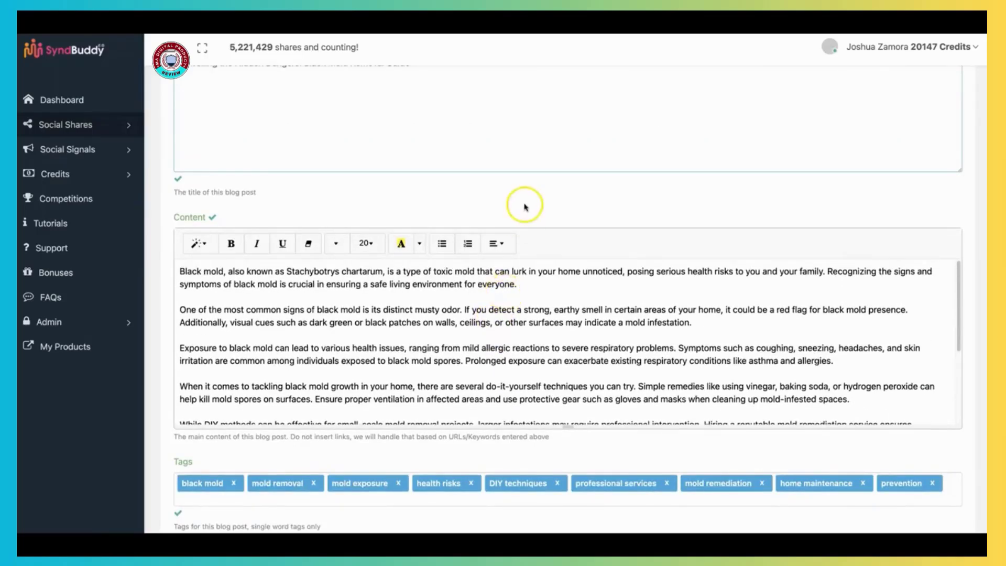
scroll(524, 205, "up", 10)
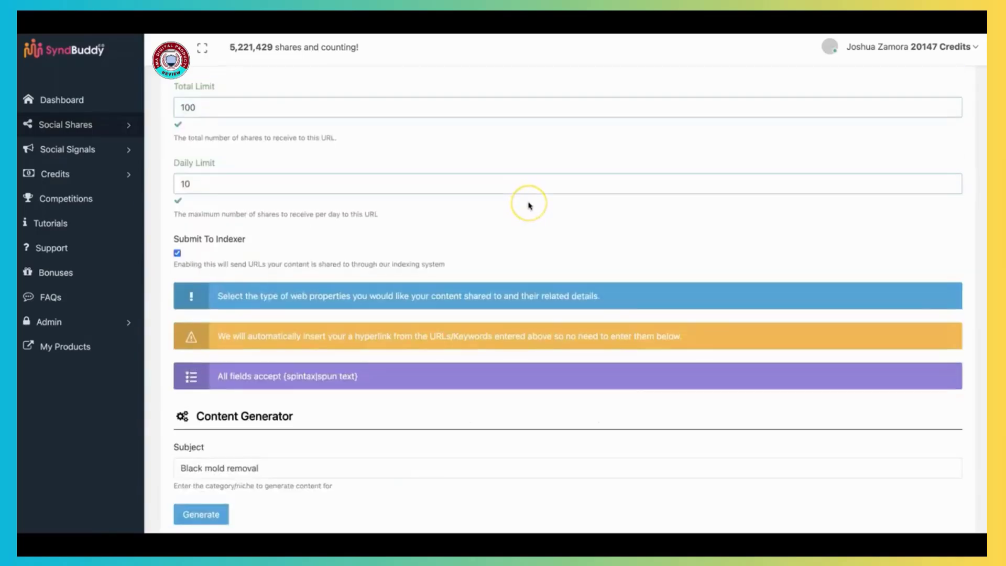
scroll(530, 206, "down", 10)
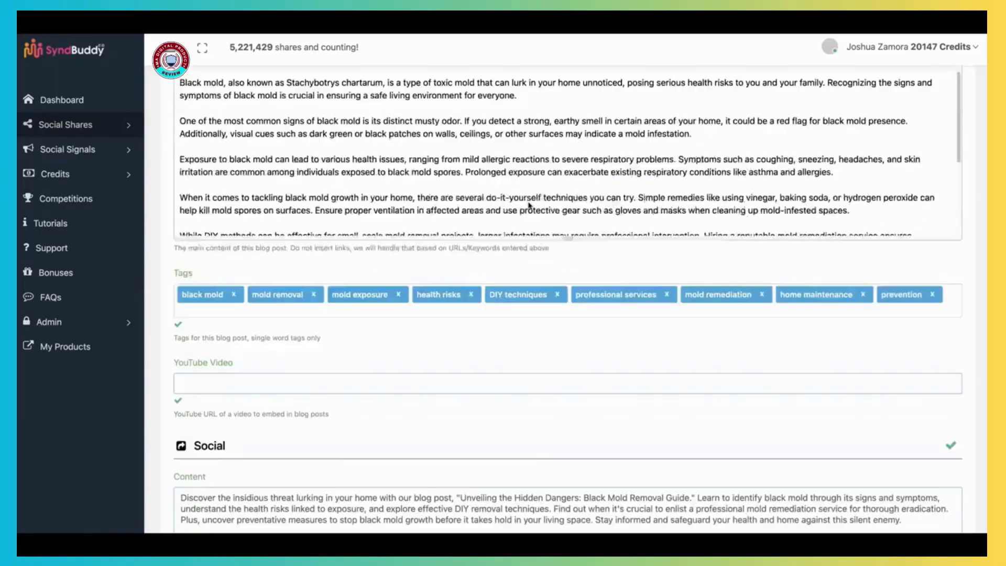
scroll(529, 206, "down", 2)
scroll(528, 202, "up", 5)
Check the note about links below the blog content against the campaign details above it.
left_click(518, 274)
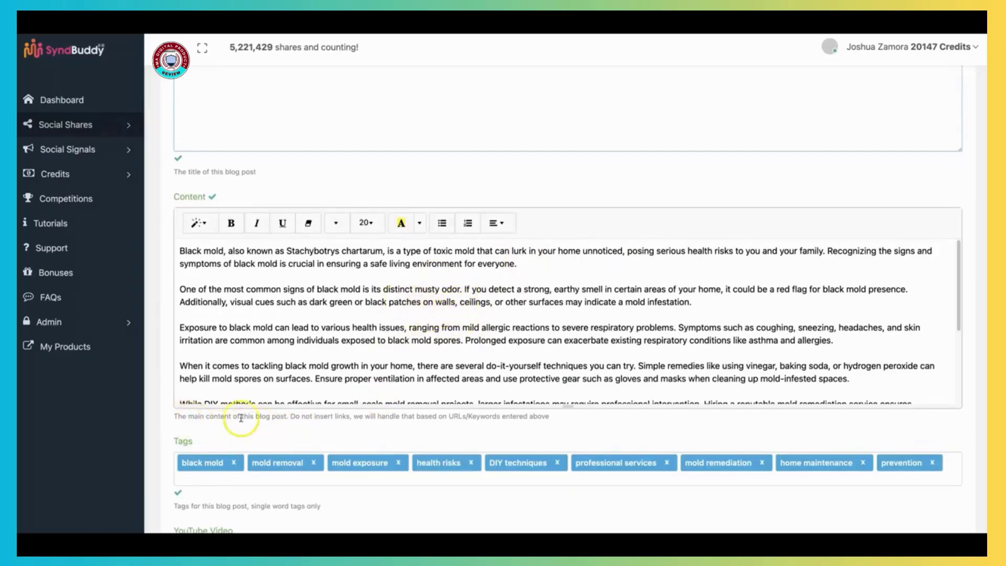
left_click_drag(291, 417, 398, 417)
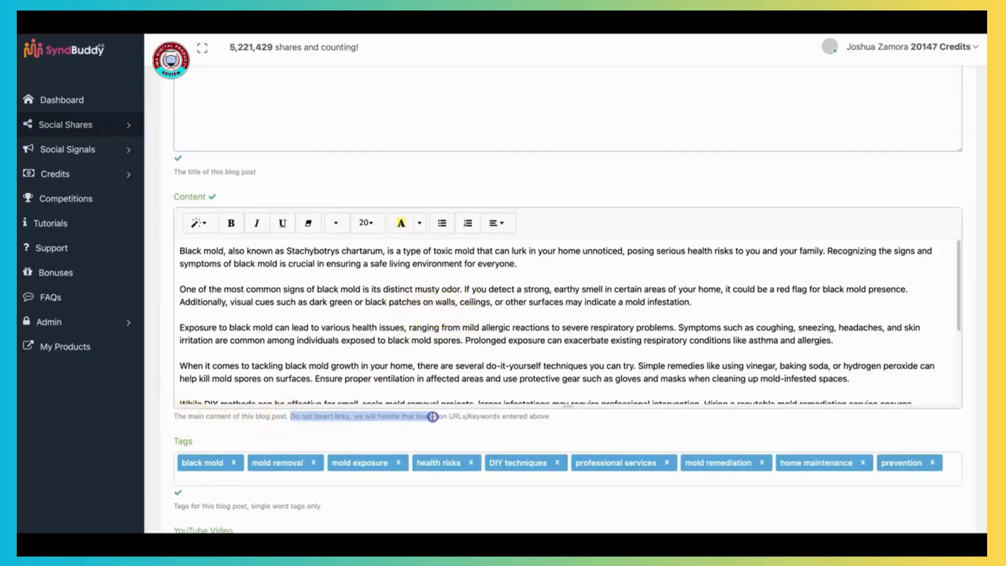
left_click(492, 415)
scroll(492, 382, "up", 15)
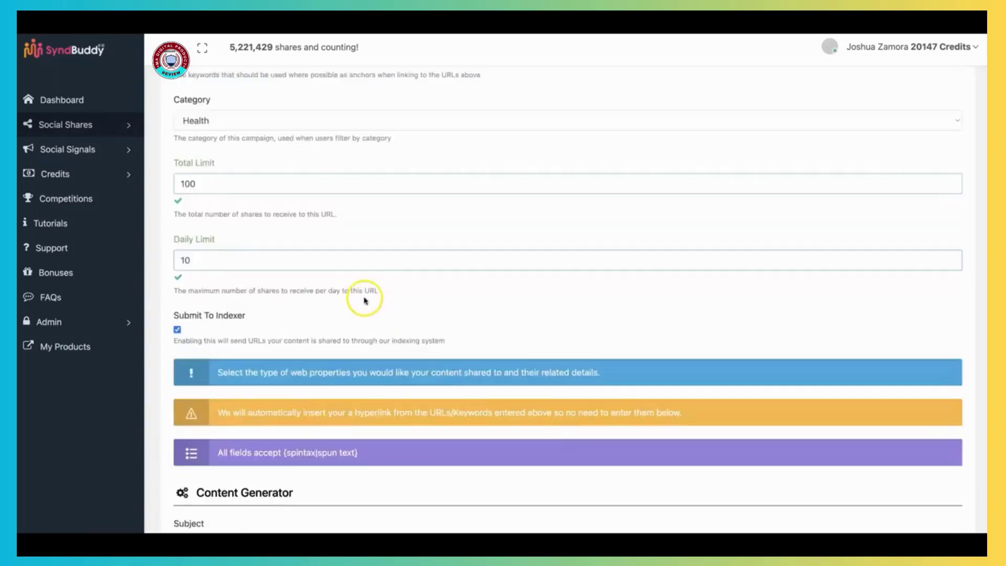
scroll(365, 300, "up", 4)
scroll(308, 256, "down", 4)
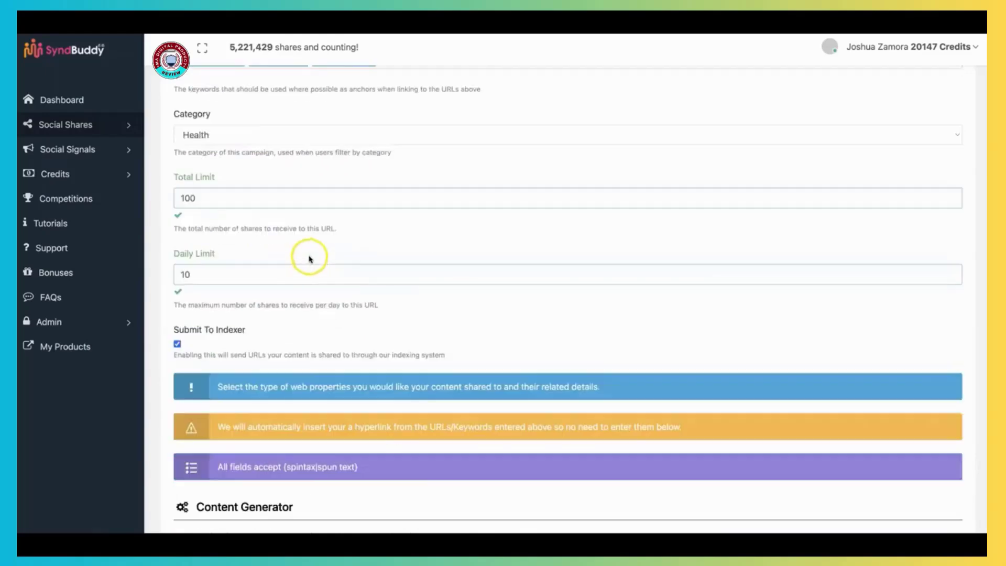
Review the whole campaign form, from name, URLs, keywords, category and limits through the generated blog, social and bookmark content.
scroll(336, 255, "down", 8)
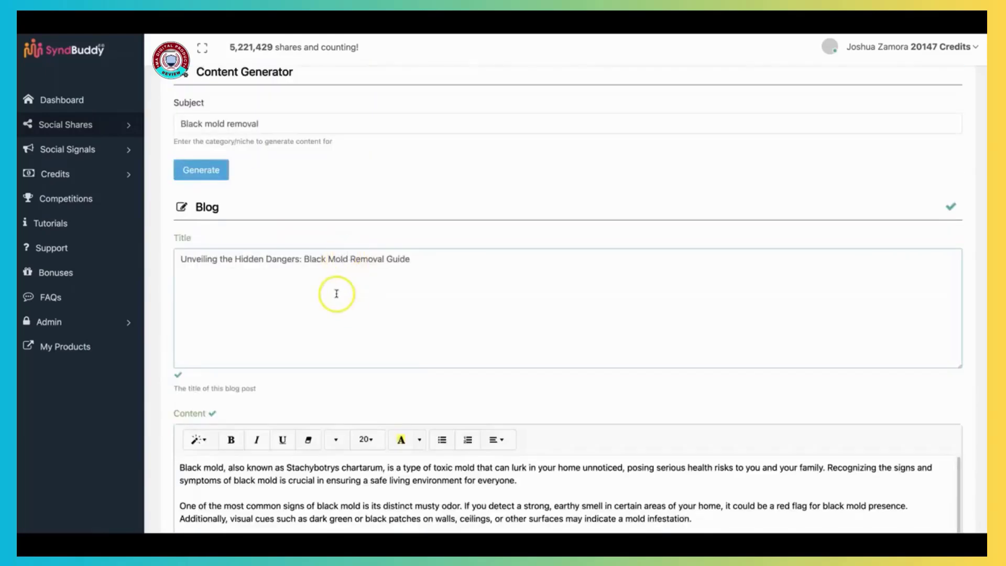
scroll(336, 293, "down", 10)
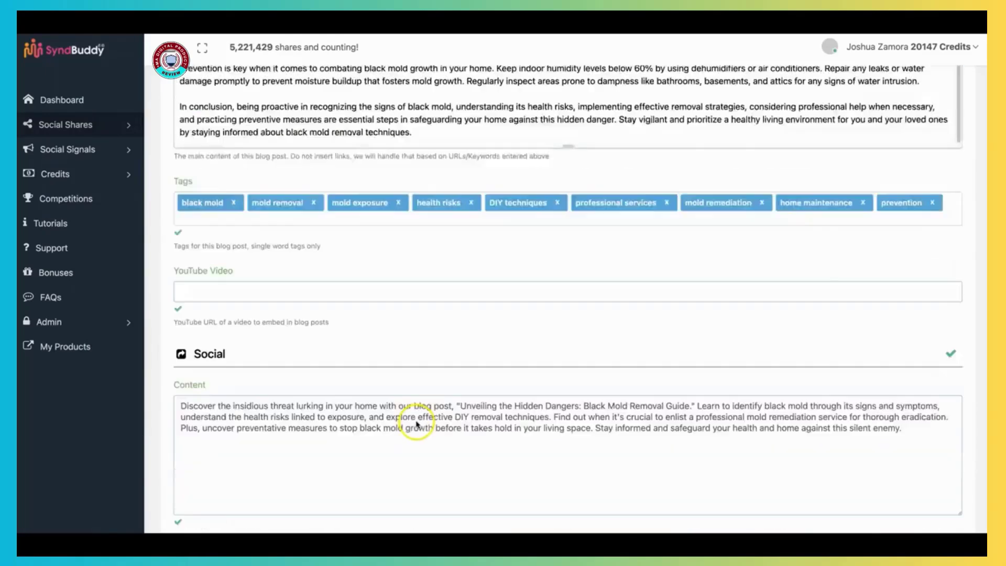
scroll(416, 422, "down", 8)
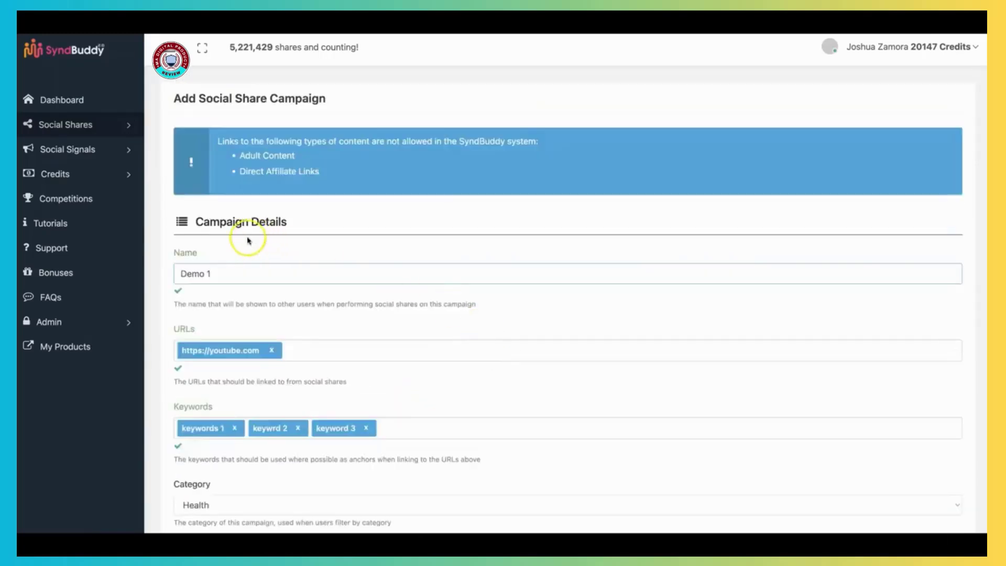
scroll(262, 251, "down", 1)
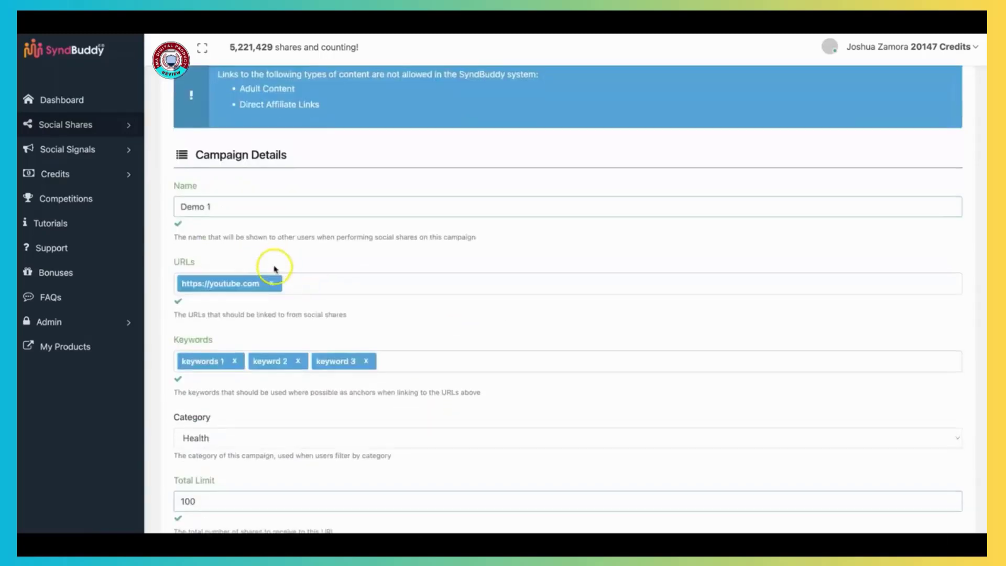
scroll(262, 278, "down", 3)
scroll(249, 272, "down", 1)
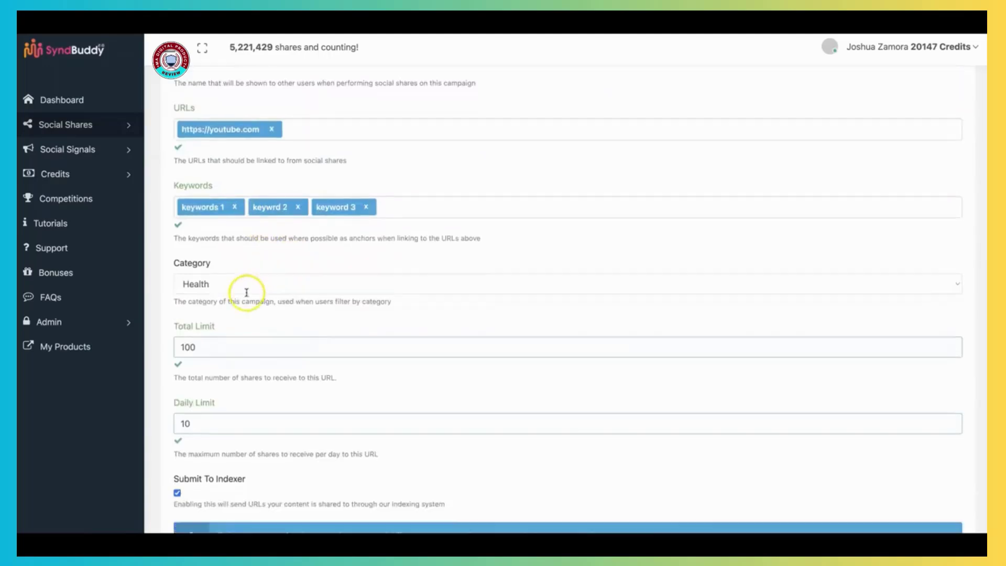
scroll(258, 388, "down", 3)
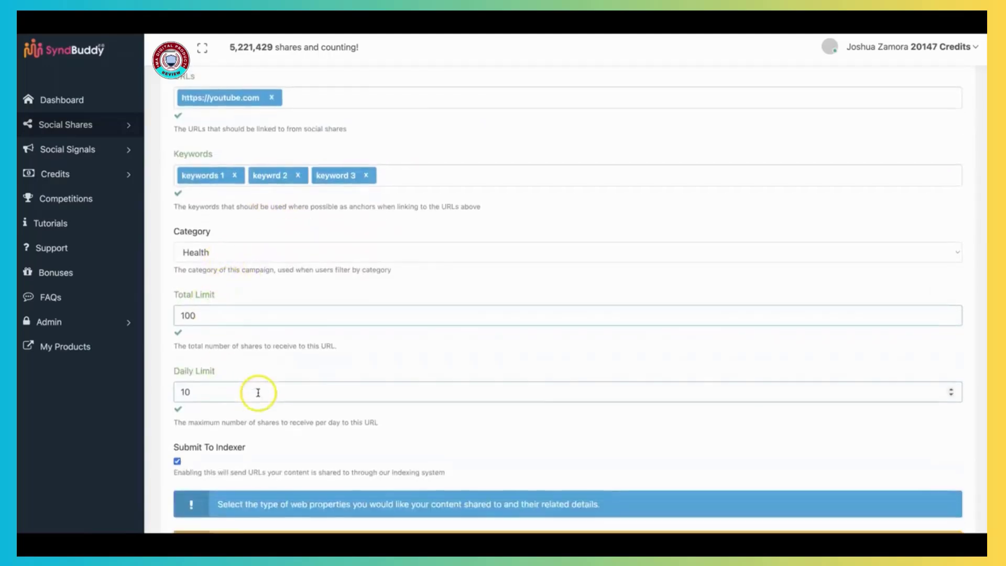
scroll(325, 287, "down", 3)
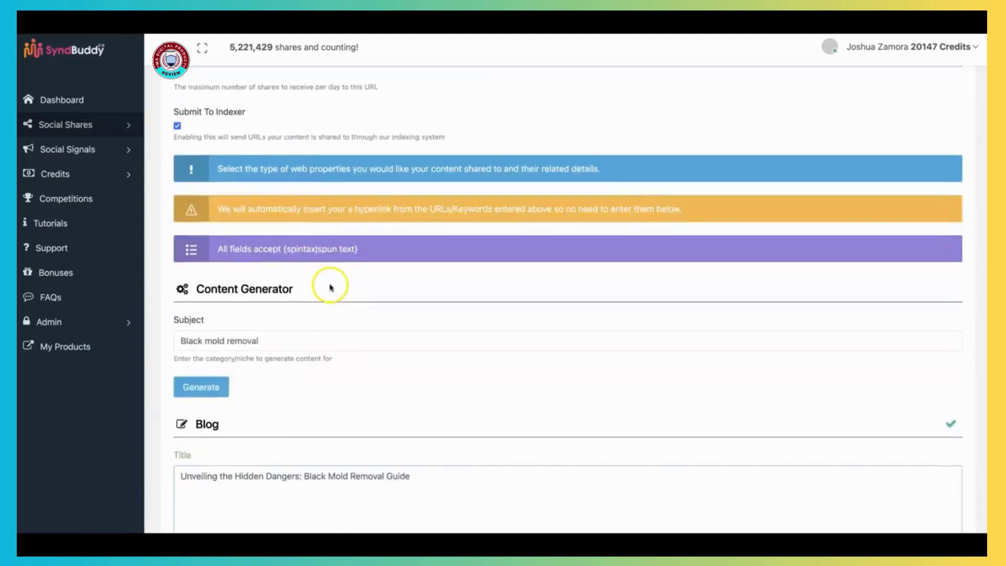
scroll(445, 285, "down", 10)
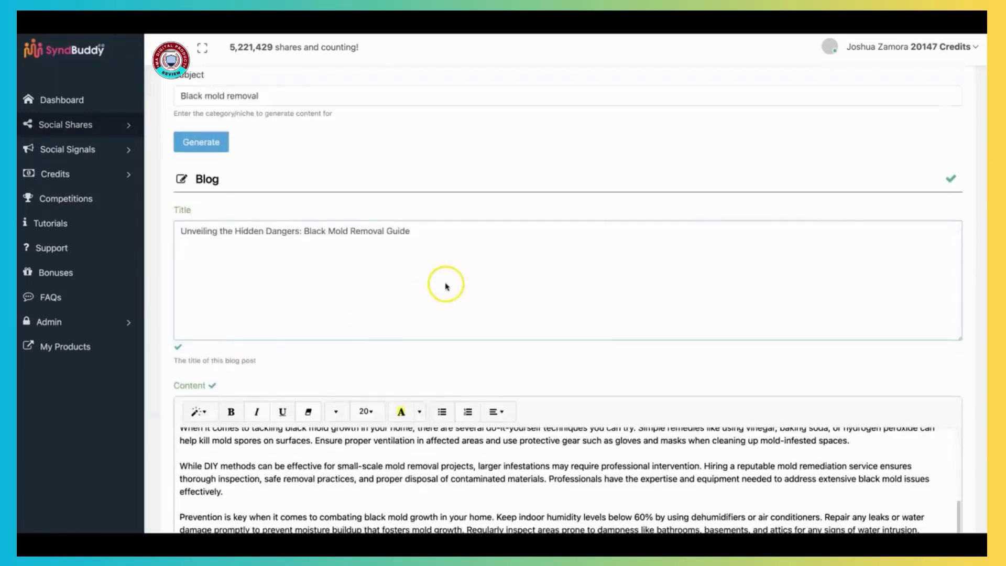
scroll(446, 286, "down", 10)
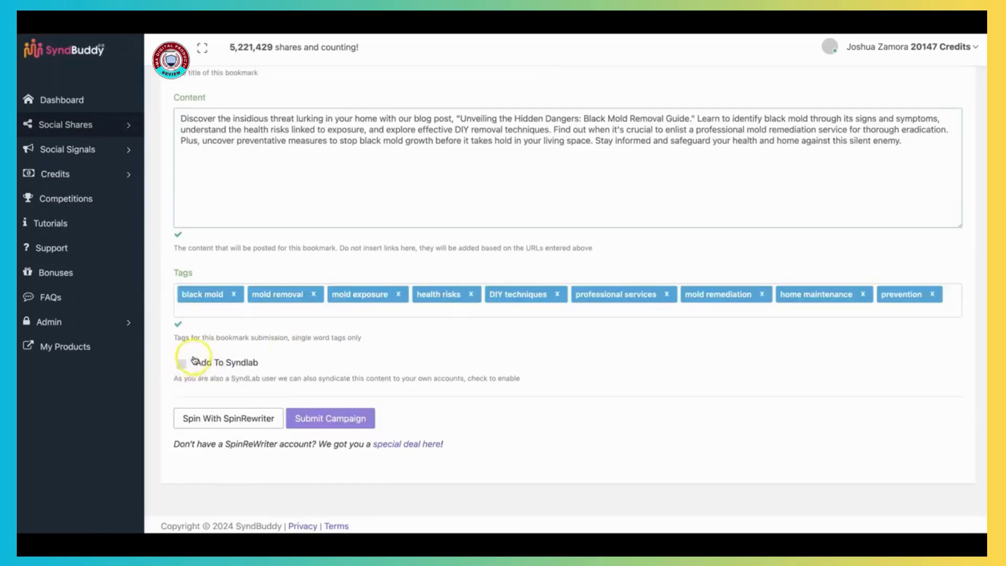
Enable Add To Syndlab and choose "social + blogs" as the group to syndicate to.
left_click(187, 364)
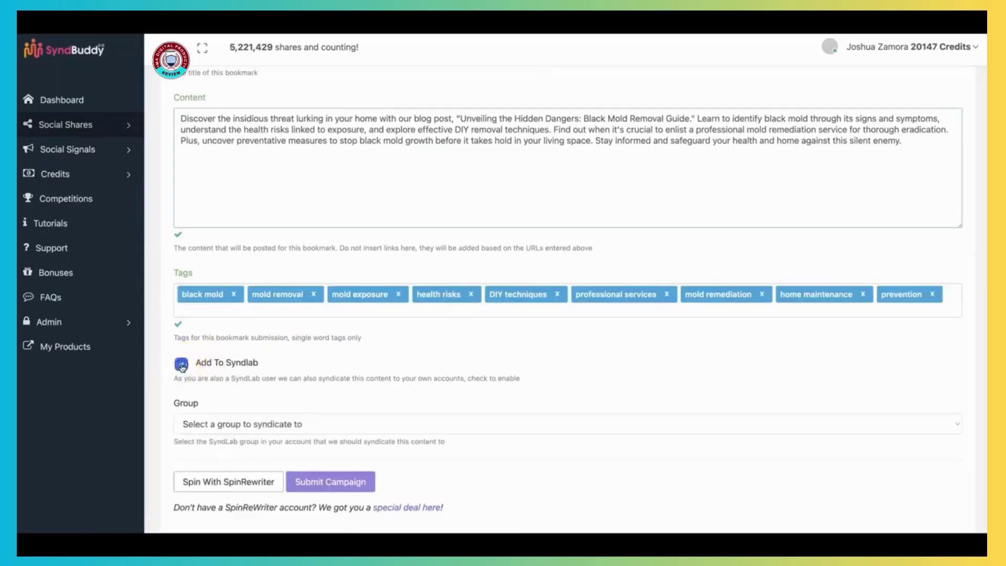
scroll(258, 374, "down", 1)
left_click(253, 362)
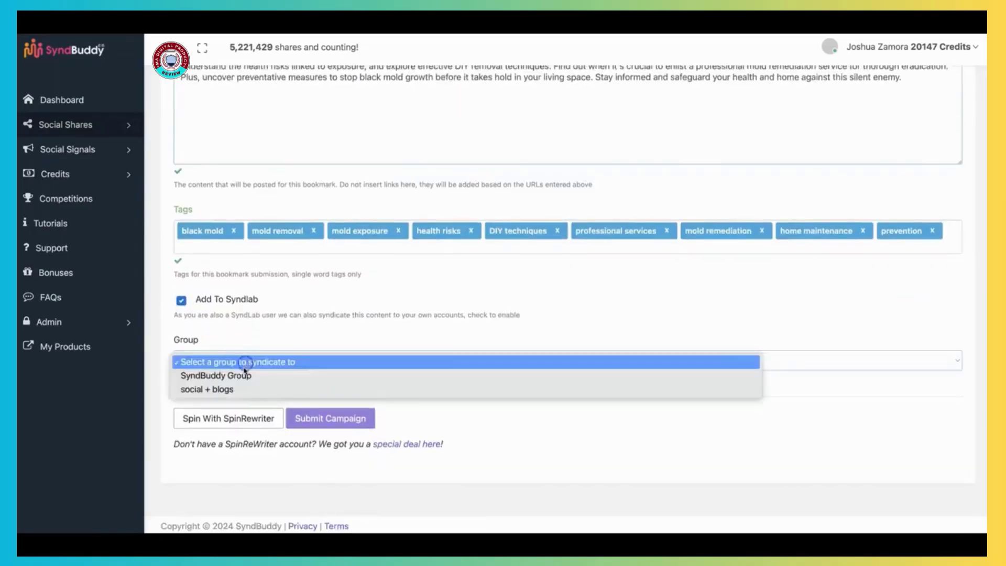
left_click(239, 389)
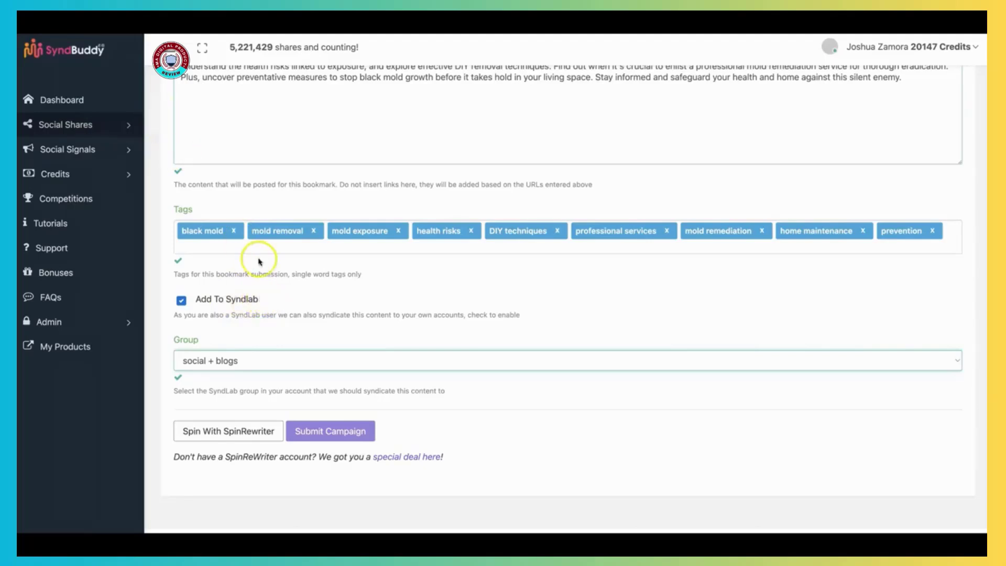
scroll(330, 305, "down", 1)
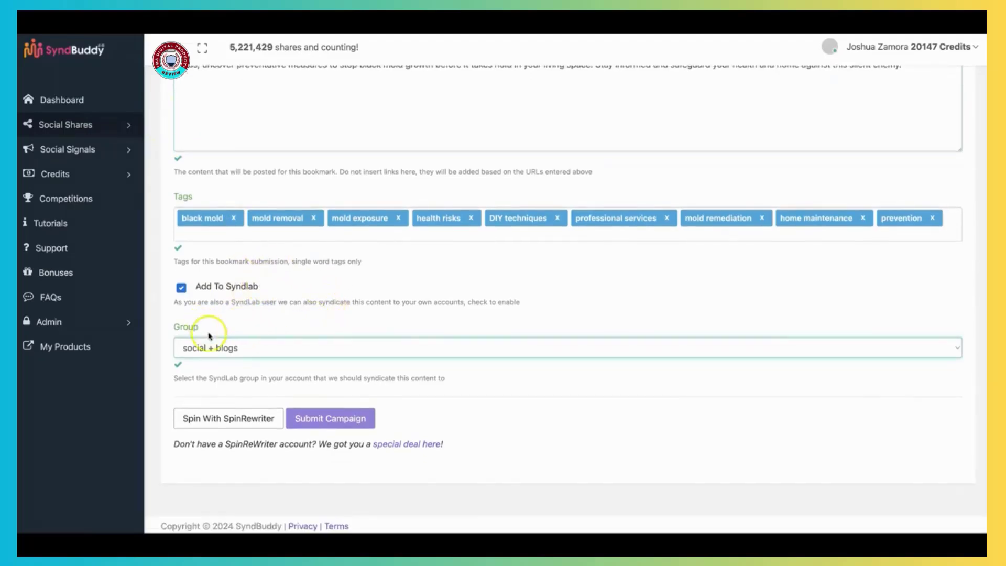
left_click(212, 345)
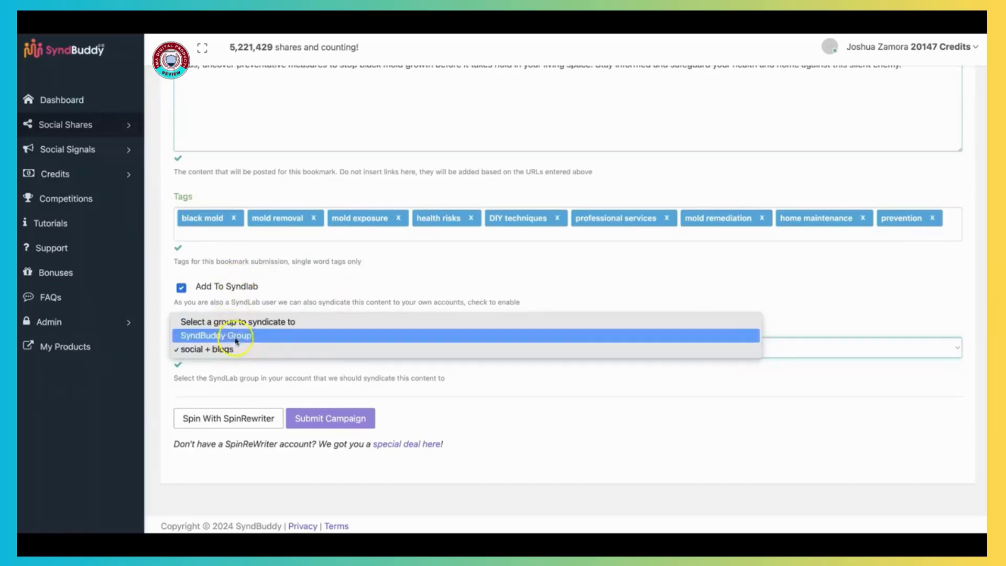
left_click(235, 349)
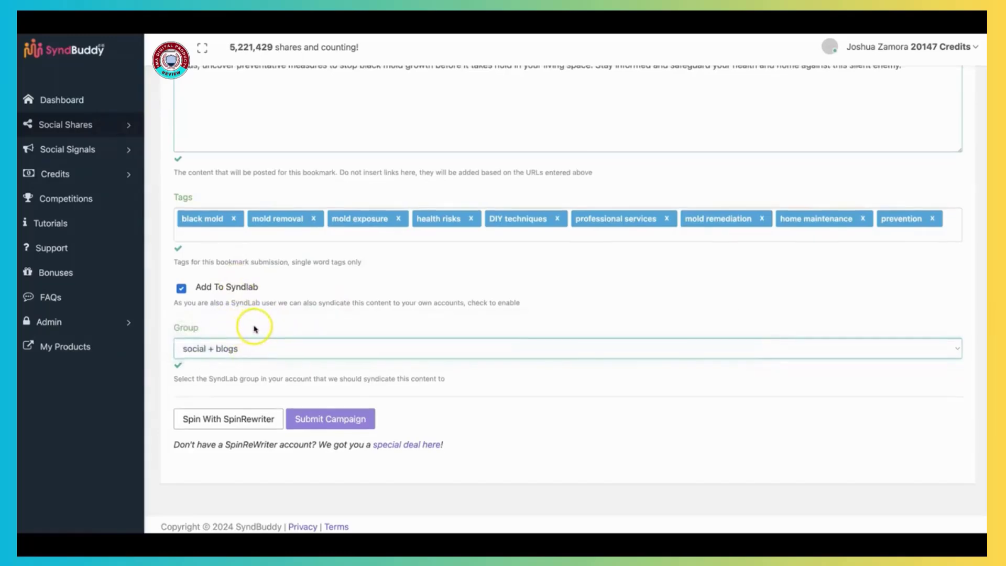
Look over the completed form once more and open the list of existing social share campaigns.
scroll(255, 331, "up", 15)
scroll(297, 260, "down", 15)
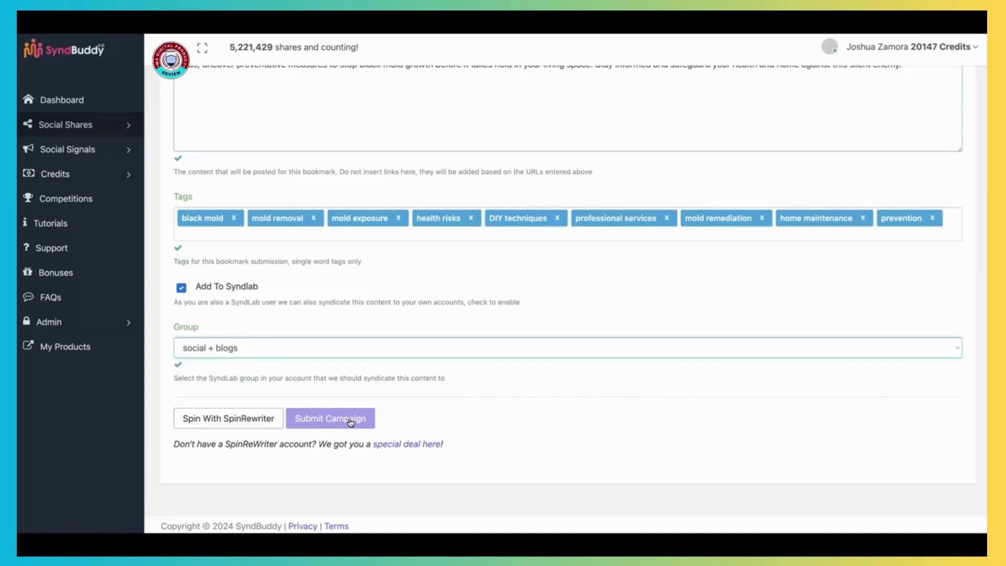
left_click(86, 127)
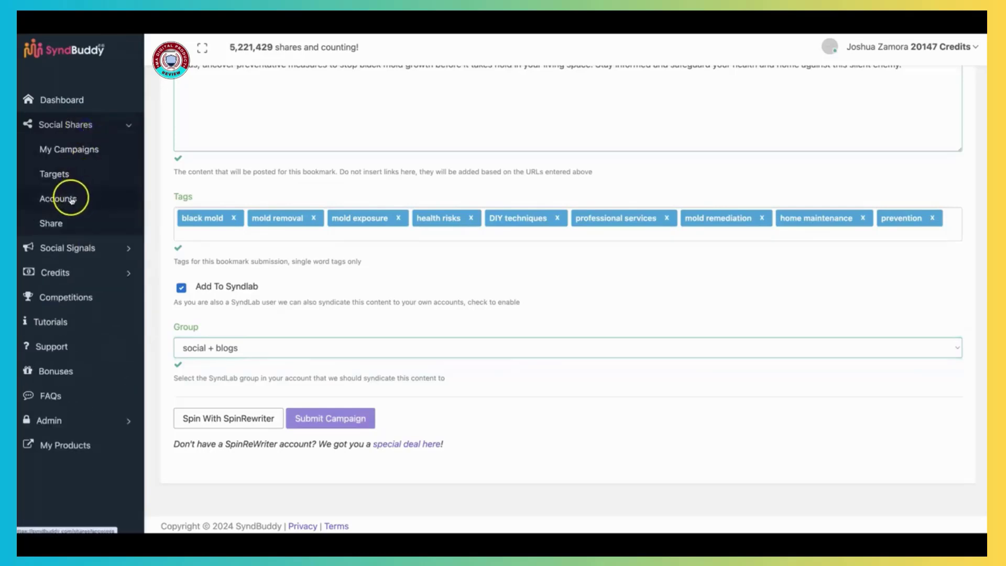
left_click(78, 152)
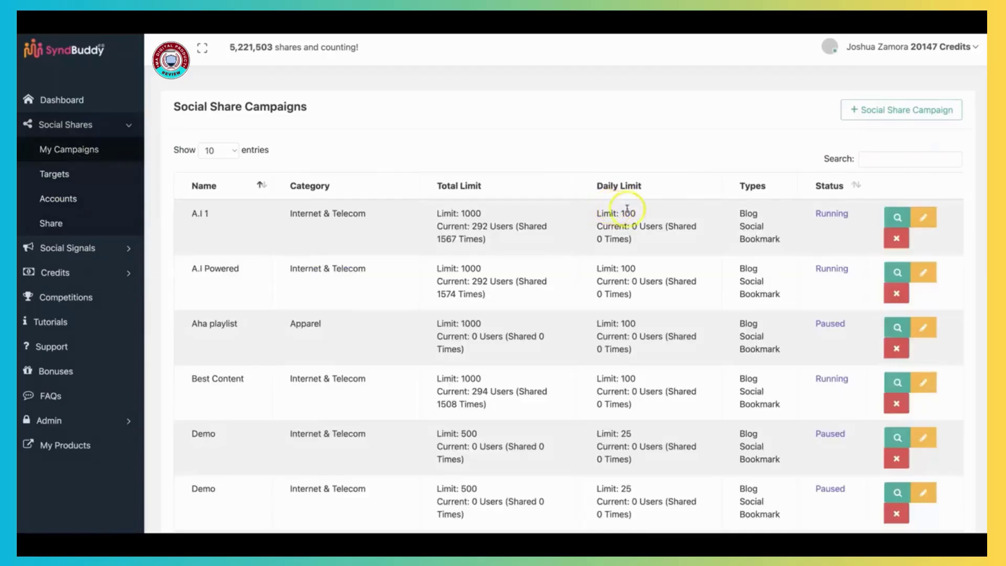
Sort the social share campaigns by status with running ones first and open the share history of the Mold Roswell campaign.
left_click(823, 186)
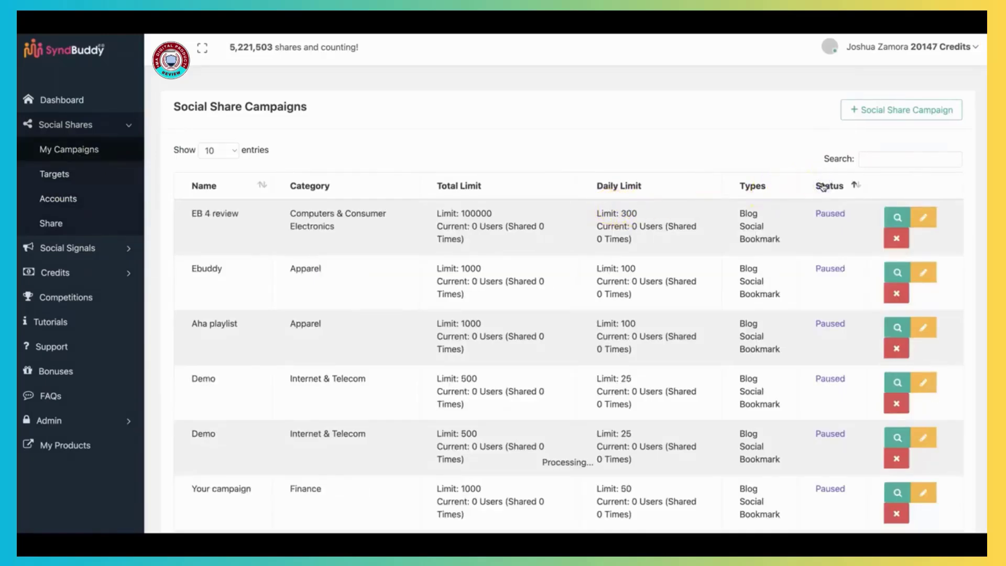
left_click(823, 186)
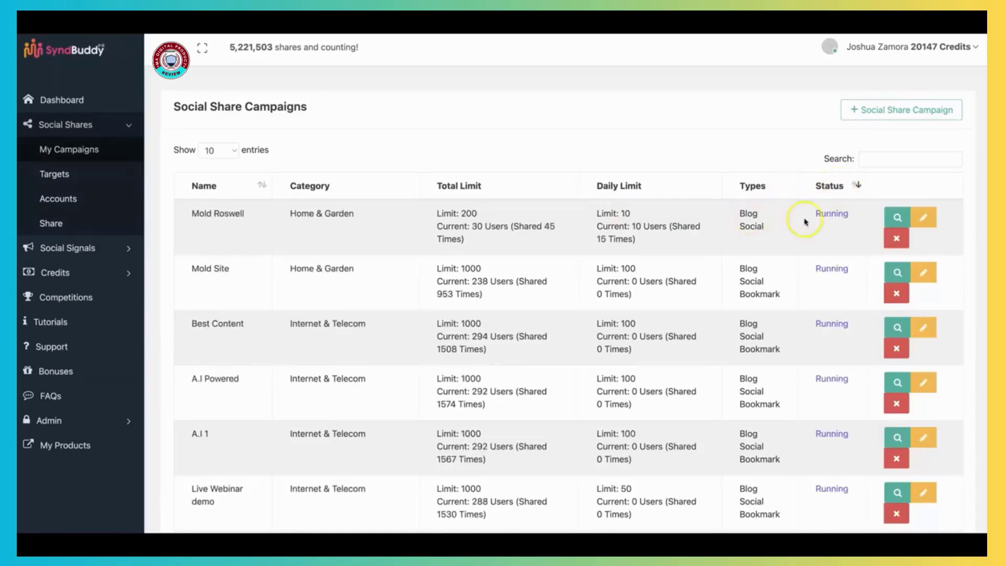
left_click(891, 217)
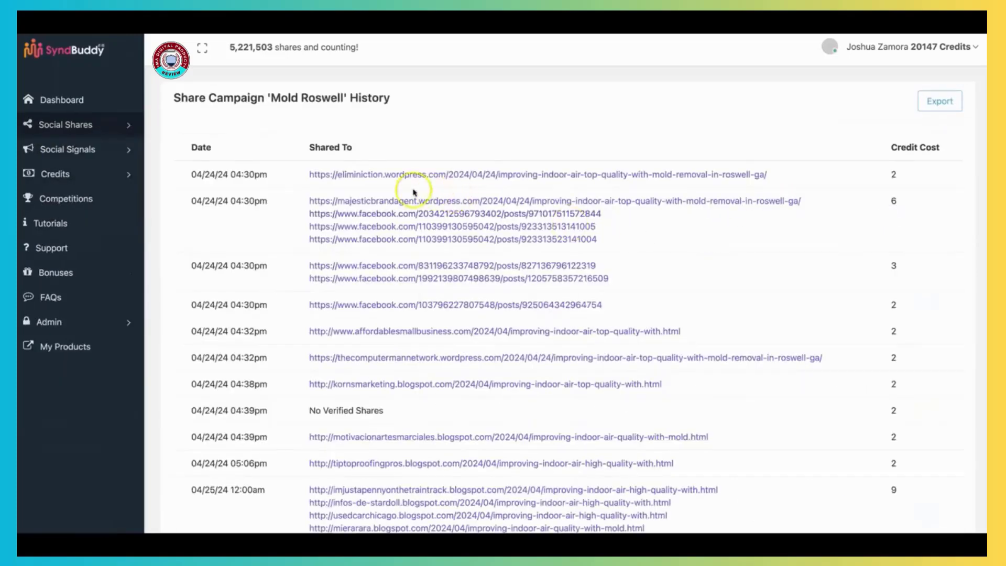
Examine the Mold Roswell share history from start to end, checking the dates, shared blog and social links, and credit costs.
scroll(451, 209, "down", 2)
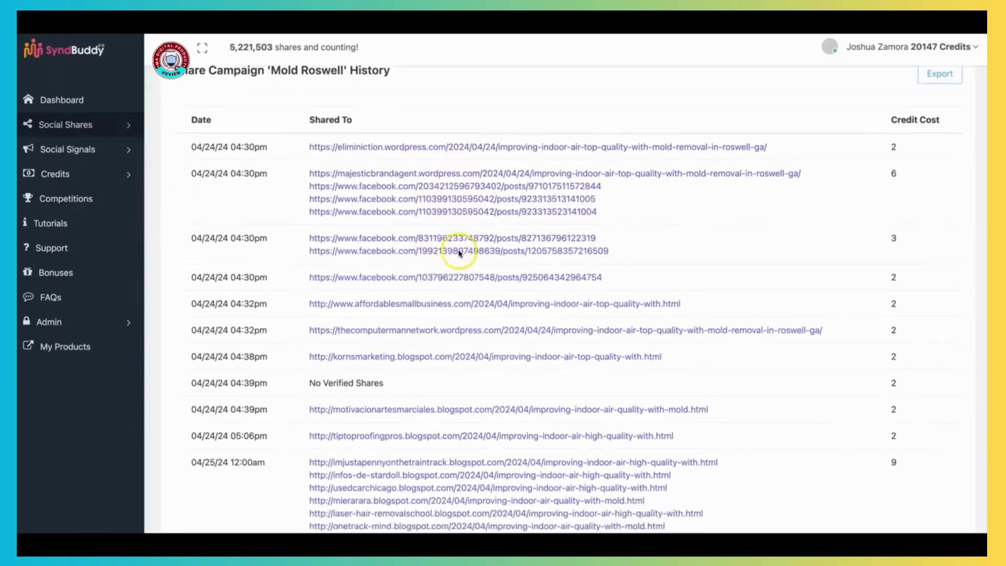
scroll(499, 265, "down", 5)
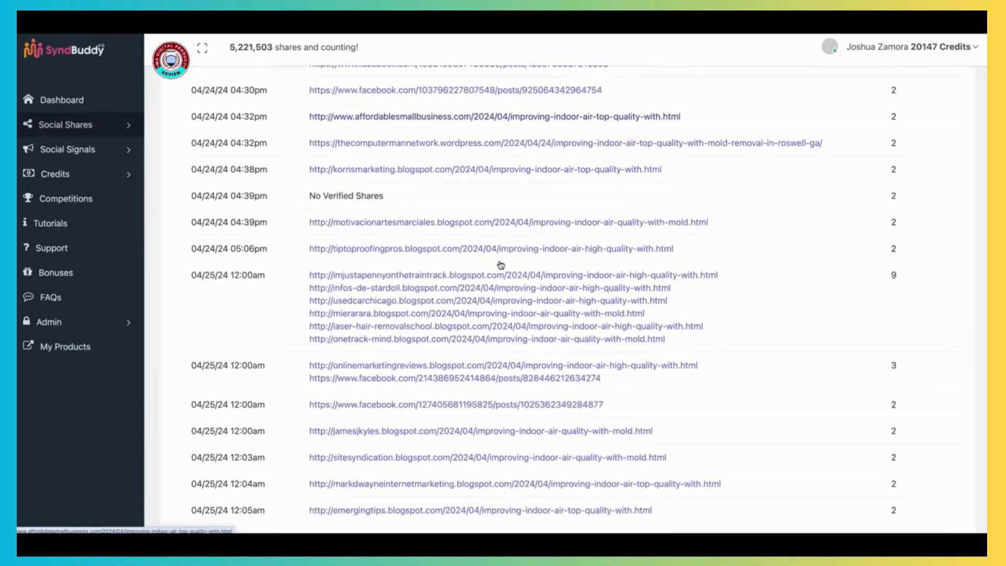
scroll(500, 264, "down", 6)
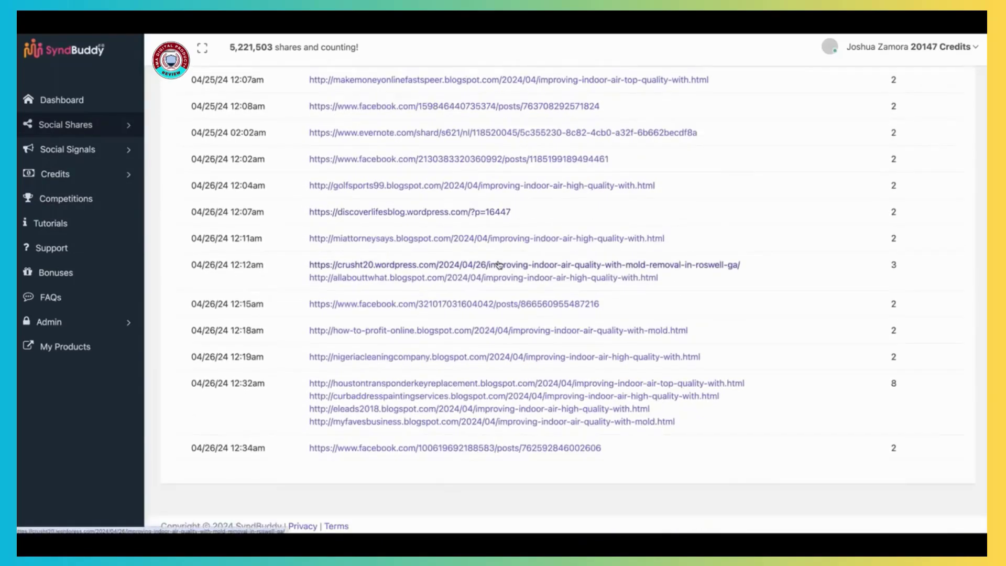
scroll(499, 265, "up", 3)
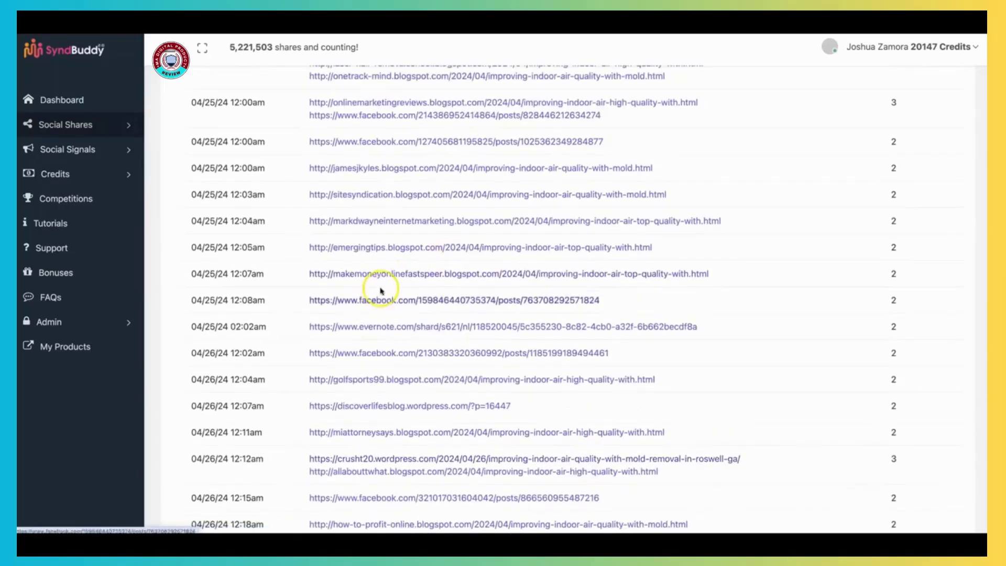
scroll(471, 274, "up", 1)
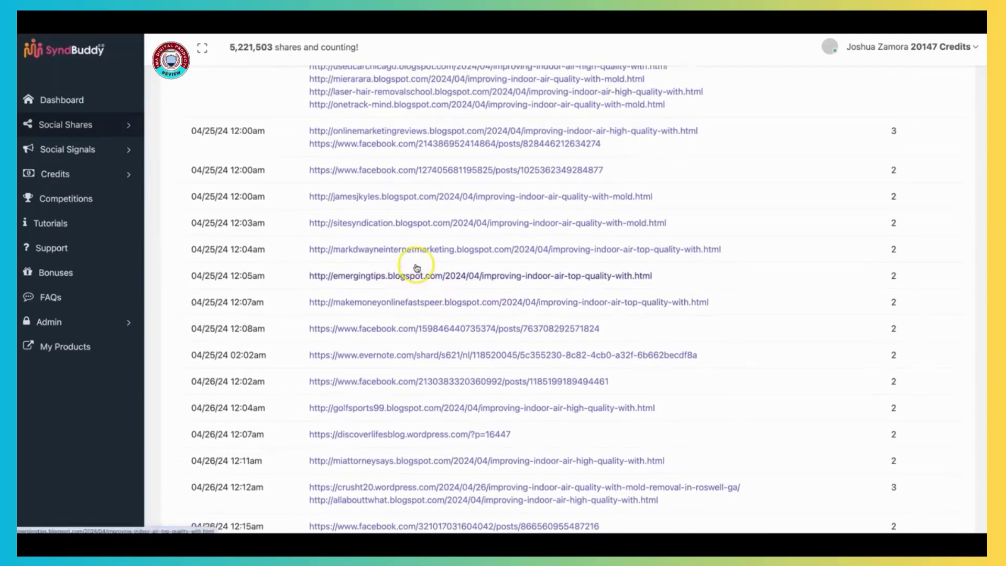
scroll(439, 254, "up", 3)
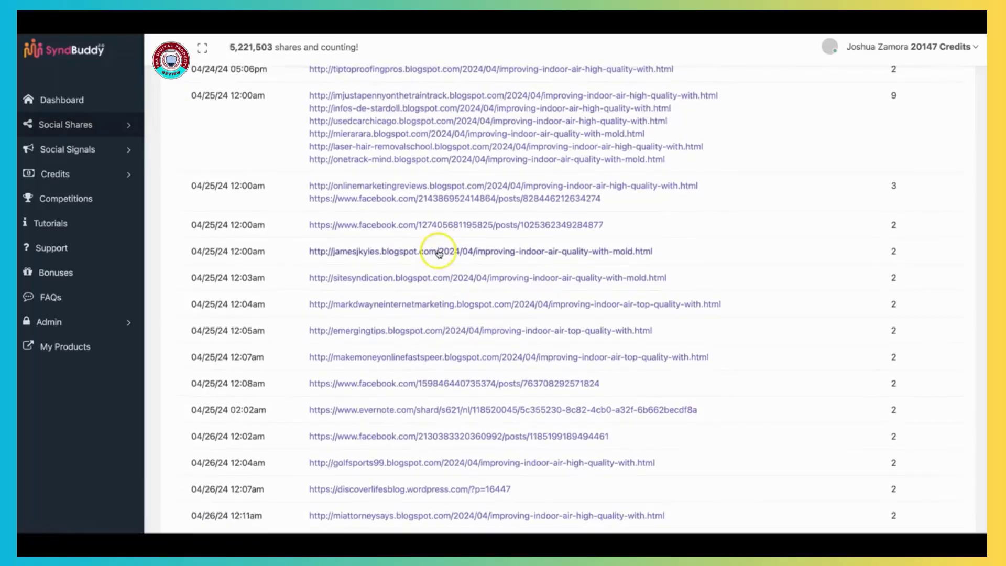
scroll(438, 255, "up", 5)
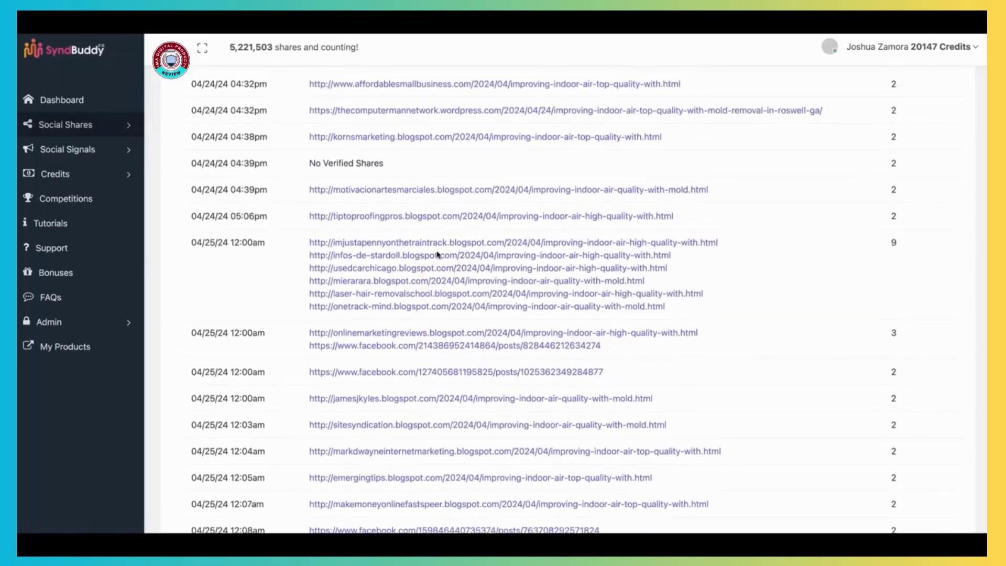
scroll(438, 256, "up", 1)
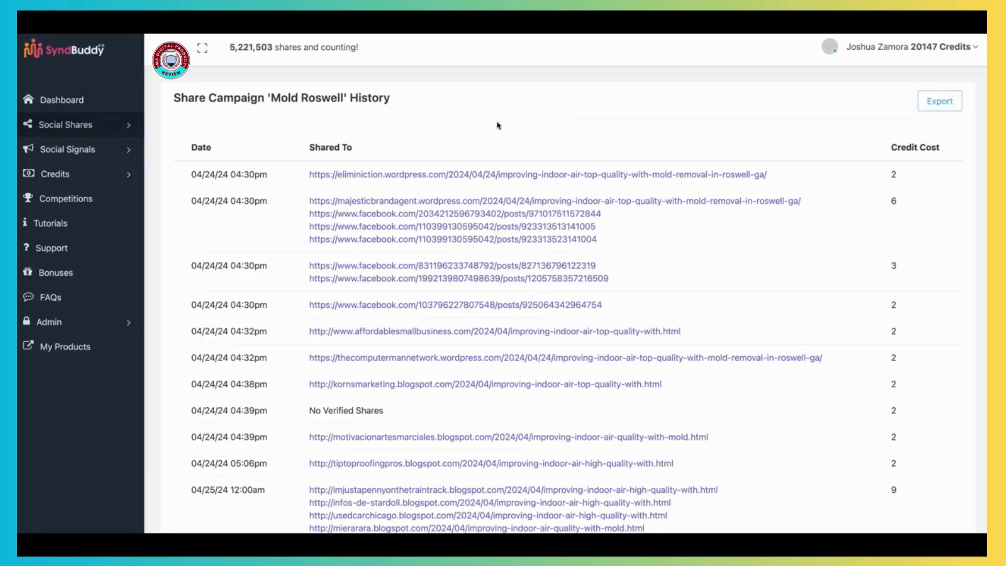
left_click(440, 105)
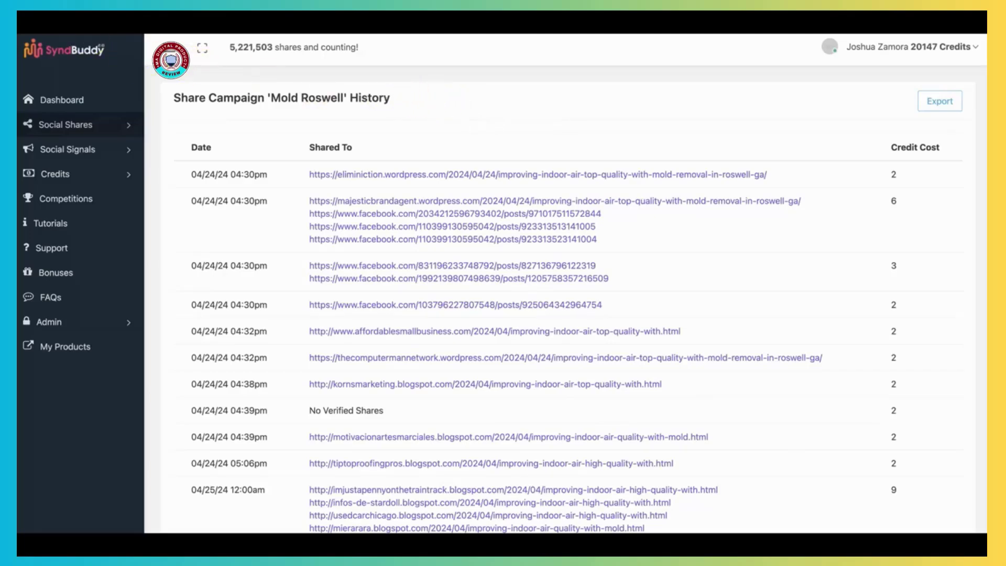